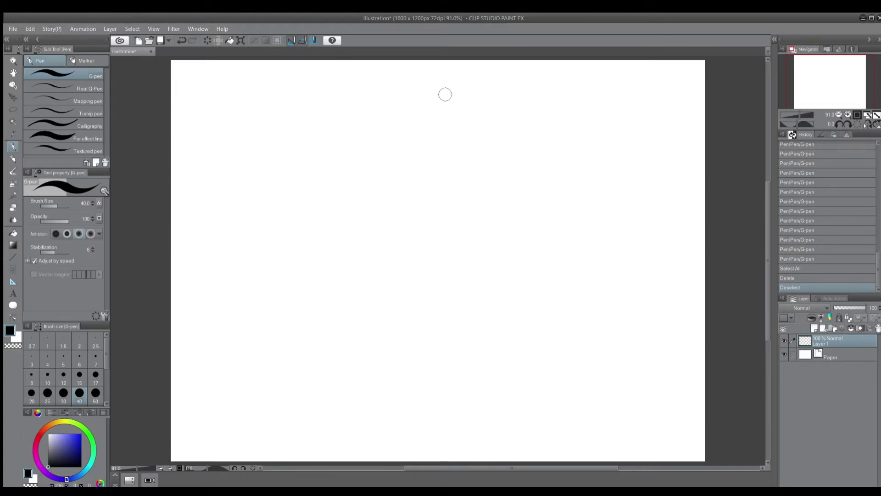
# Draw the skull's two cheekbone contours with the G-pen, and shift the whole drawing slightly down and to the right
pyautogui.moveTo(446, 95)
pyautogui.mouseDown()
pyautogui.moveTo(464, 177)
pyautogui.moveTo(463, 202)
pyautogui.moveTo(442, 202)
pyautogui.mouseUp()
pyautogui.moveTo(385, 202)
pyautogui.mouseDown()
pyautogui.moveTo(340, 213)
pyautogui.moveTo(346, 209)
pyautogui.moveTo(315, 190)
pyautogui.mouseUp()
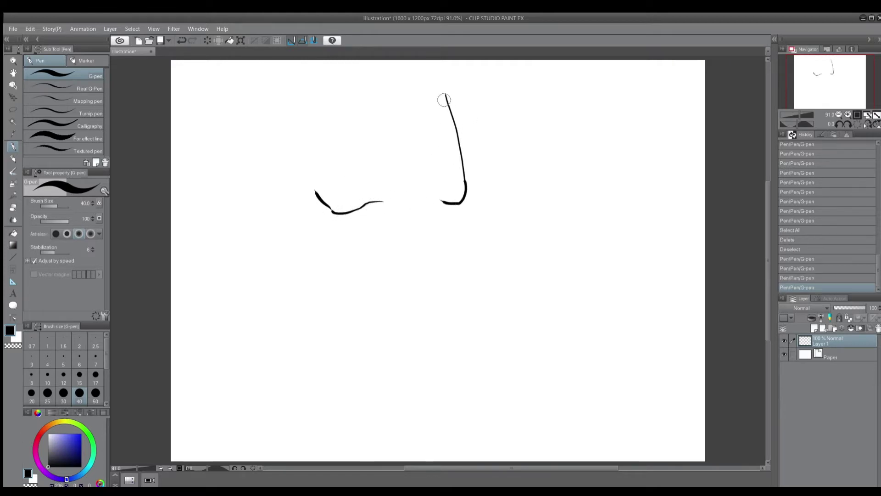
pyautogui.hotkey('ctrl', 'a')
pyautogui.press('k')
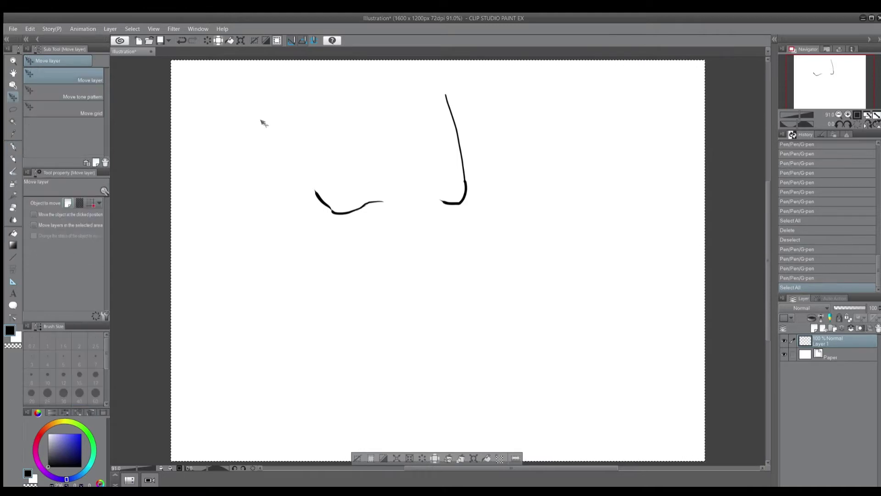
pyautogui.moveTo(324, 127); pyautogui.dragTo(339, 153)
pyautogui.hotkey('ctrl', 'd')
pyautogui.press('p')
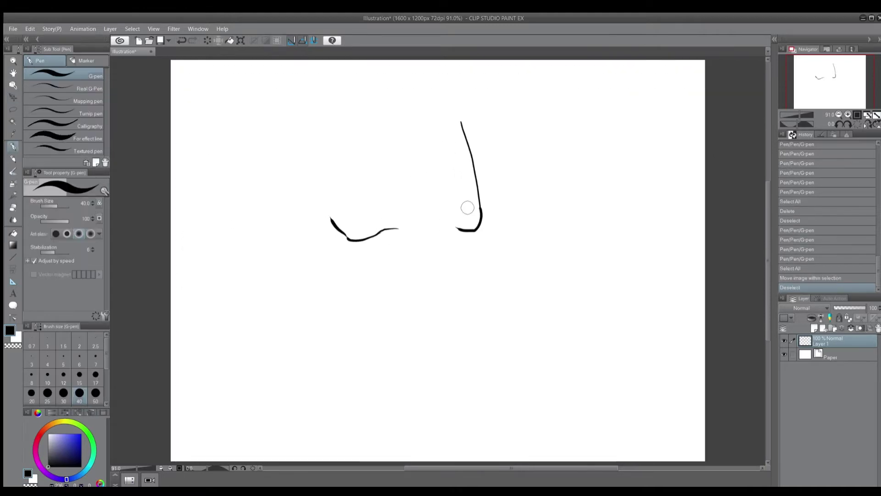
# Outline the upper jaw between the two cheekbones with the G-pen and hatch the shadow beneath the left cheekbone
pyautogui.moveTo(460, 232); pyautogui.dragTo(453, 232)
pyautogui.moveTo(455, 230); pyautogui.dragTo(453, 258)
pyautogui.moveTo(367, 239); pyautogui.dragTo(373, 265)
pyautogui.moveTo(367, 239); pyautogui.dragTo(372, 262)
pyautogui.moveTo(452, 259); pyautogui.dragTo(436, 270)
pyautogui.moveTo(376, 266)
pyautogui.mouseDown()
pyautogui.moveTo(429, 272)
pyautogui.moveTo(415, 270)
pyautogui.mouseUp()
pyautogui.moveTo(453, 258); pyautogui.dragTo(421, 271)
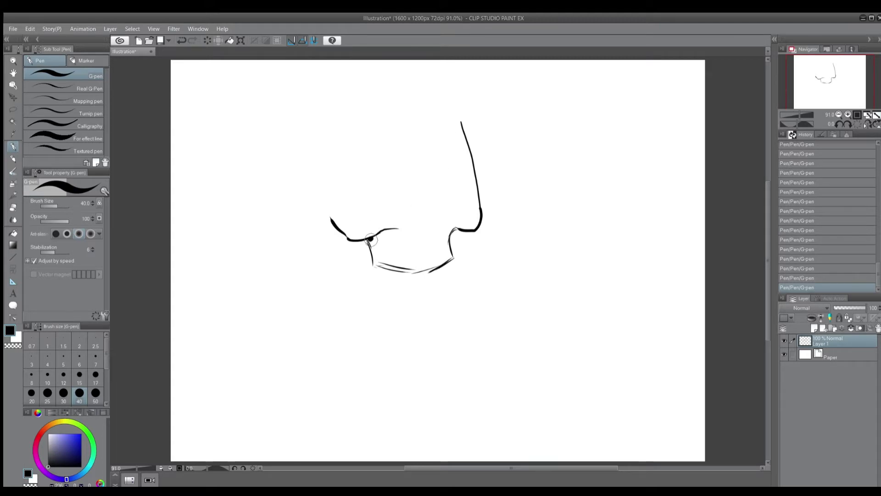
pyautogui.moveTo(388, 229); pyautogui.dragTo(371, 259)
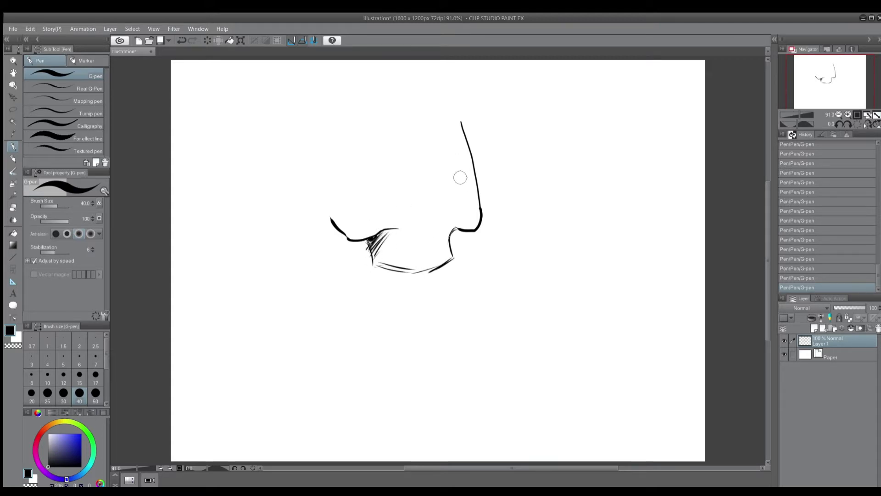
# Erase the upper part of the right face contour with the Soft eraser at sizes 20 and 30, and redraw it more upright
pyautogui.press('e')
pyautogui.moveTo(478, 183); pyautogui.dragTo(457, 118)
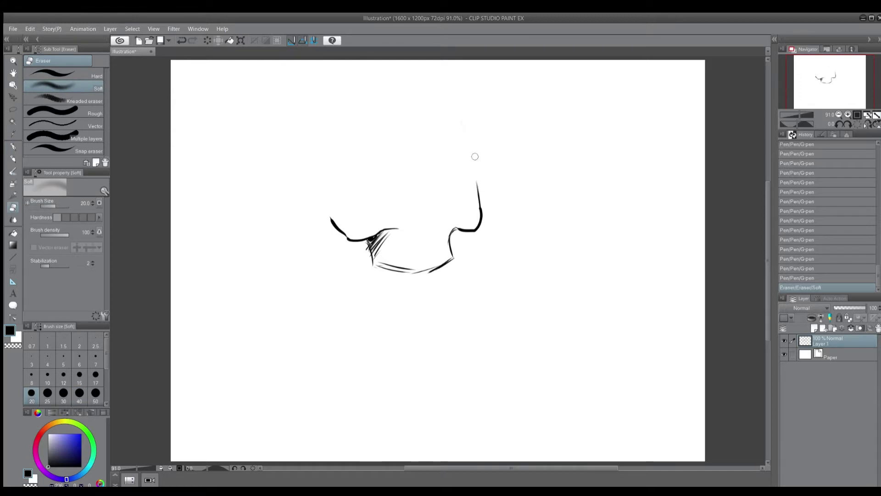
pyautogui.press(']')
pyautogui.press(']')
pyautogui.moveTo(480, 186)
pyautogui.mouseDown()
pyautogui.moveTo(480, 204)
pyautogui.moveTo(475, 141)
pyautogui.mouseUp()
pyautogui.press('p')
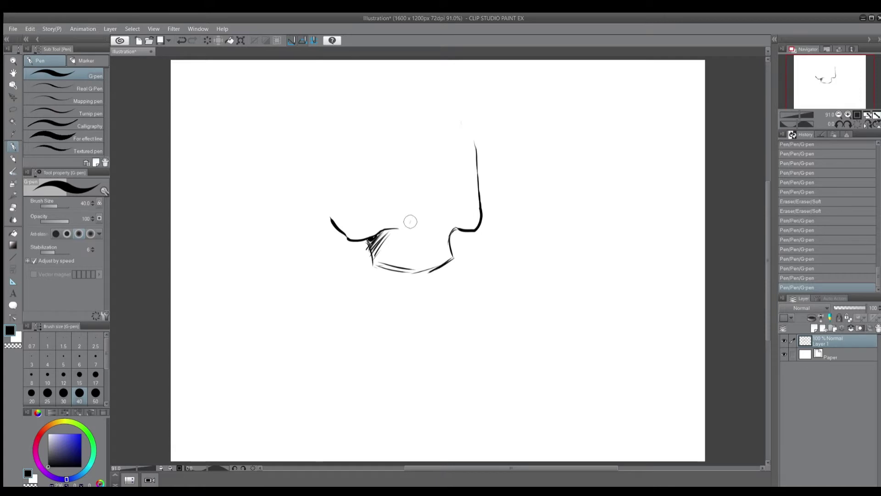
# Draw the teardrop nose cavity and the slanted right eye socket, with short marks at the nose bridge
pyautogui.moveTo(410, 228)
pyautogui.mouseDown()
pyautogui.moveTo(427, 233)
pyautogui.moveTo(423, 210)
pyautogui.moveTo(415, 209)
pyautogui.moveTo(408, 238)
pyautogui.mouseUp()
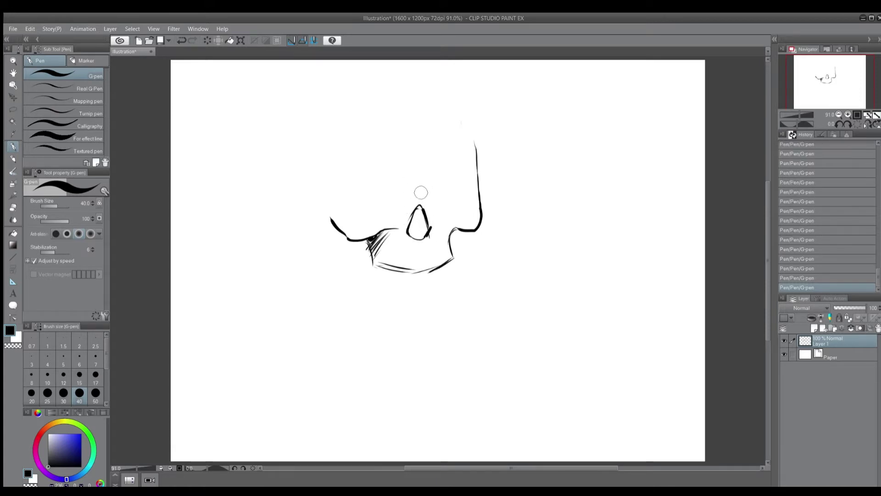
pyautogui.moveTo(422, 195)
pyautogui.mouseDown()
pyautogui.moveTo(410, 195)
pyautogui.moveTo(468, 173)
pyautogui.mouseUp()
pyautogui.moveTo(427, 202); pyautogui.dragTo(460, 207)
pyautogui.moveTo(470, 174); pyautogui.dragTo(467, 205)
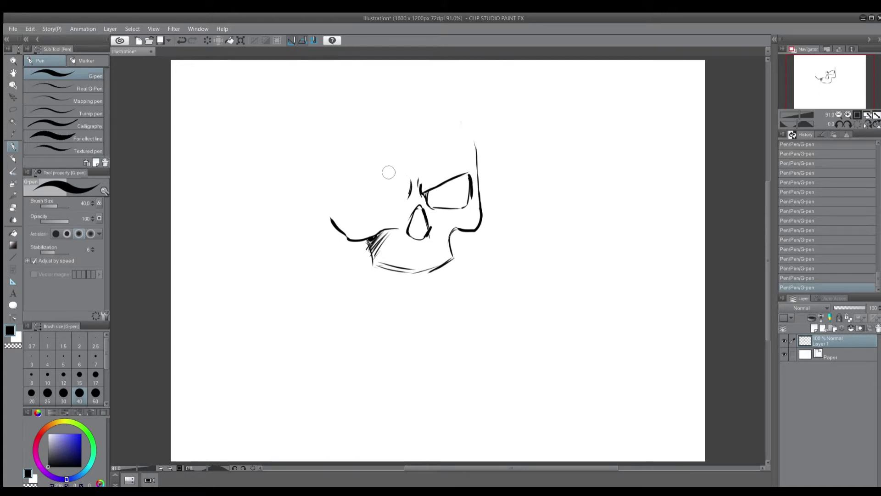
# Draw the left eye socket and extend the side contours upward, with small shading marks beneath the right cheekbone
pyautogui.moveTo(404, 196)
pyautogui.mouseDown()
pyautogui.moveTo(387, 212)
pyautogui.moveTo(390, 193)
pyautogui.moveTo(369, 186)
pyautogui.moveTo(399, 191)
pyautogui.moveTo(352, 181)
pyautogui.moveTo(332, 223)
pyautogui.moveTo(336, 187)
pyautogui.moveTo(319, 188)
pyautogui.mouseUp()
pyautogui.click(794, 268)
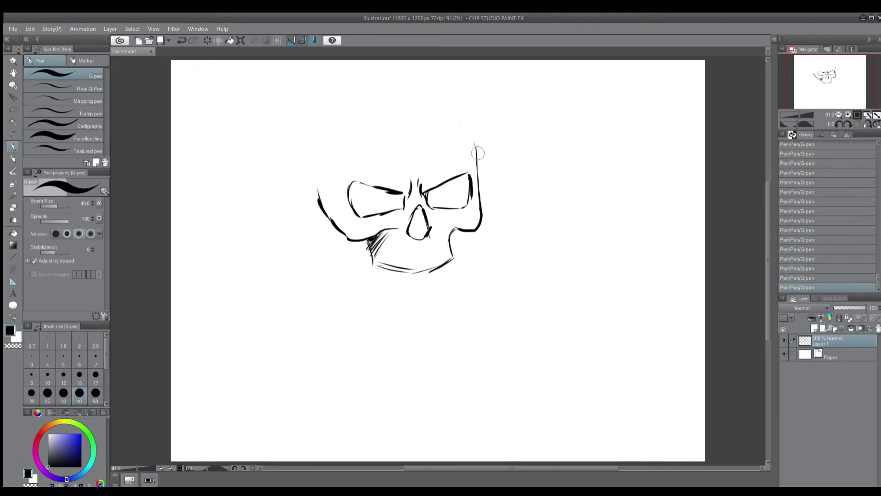
pyautogui.moveTo(478, 165); pyautogui.dragTo(470, 111)
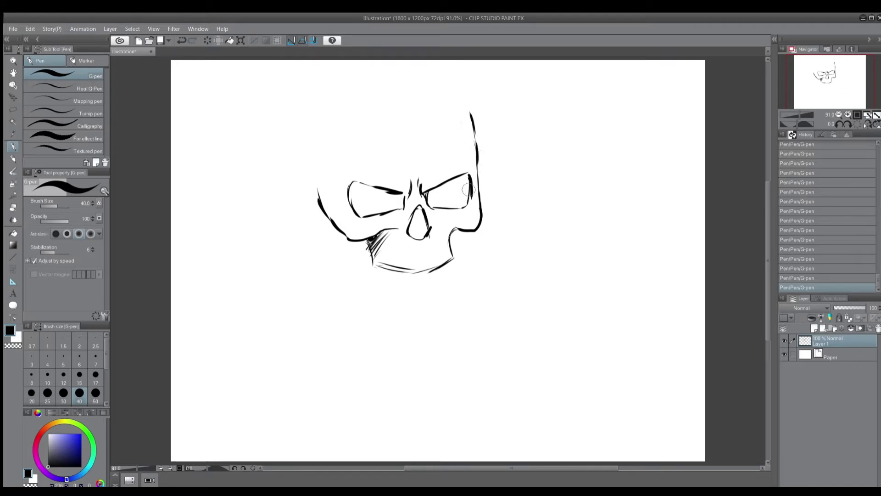
pyautogui.moveTo(457, 232); pyautogui.dragTo(452, 244)
# Try an outline over the top of the cranium, undo it, and erase the right temple line
pyautogui.moveTo(473, 113)
pyautogui.mouseDown()
pyautogui.moveTo(445, 80)
pyautogui.moveTo(394, 75)
pyautogui.mouseUp()
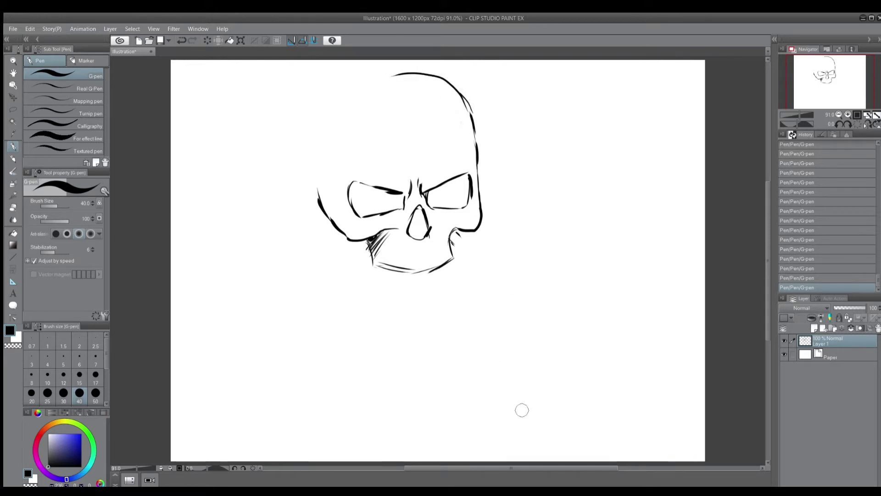
pyautogui.hotkey('ctrl', 'z')
pyautogui.moveTo(469, 136)
pyautogui.mouseDown()
pyautogui.moveTo(359, 85)
pyautogui.moveTo(298, 202)
pyautogui.mouseUp()
pyautogui.click(817, 278)
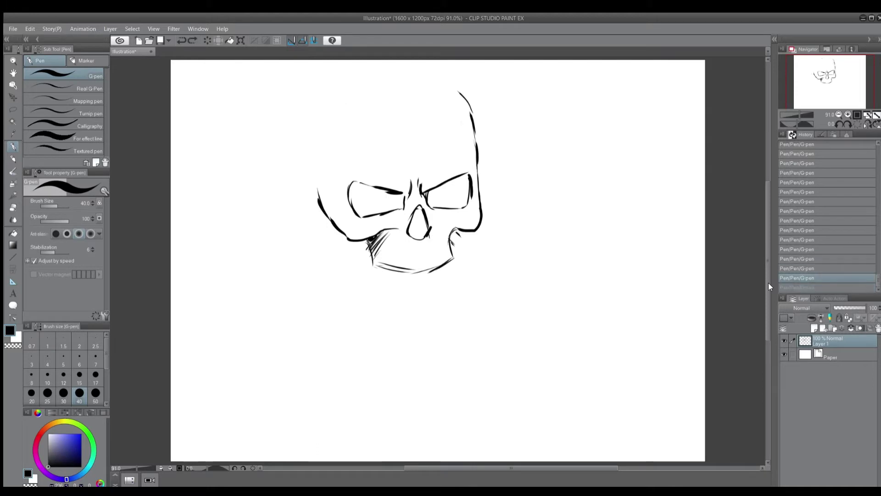
pyautogui.press('e')
pyautogui.moveTo(468, 99); pyautogui.dragTo(475, 129)
# Build up the left side of the cranium with overlapping curved G-pen strokes from the cheekbone to the upper temple
pyautogui.press('p')
pyautogui.moveTo(319, 201); pyautogui.dragTo(313, 188)
pyautogui.moveTo(318, 196); pyautogui.dragTo(305, 166)
pyautogui.moveTo(308, 177)
pyautogui.mouseDown()
pyautogui.moveTo(307, 139)
pyautogui.moveTo(305, 173)
pyautogui.moveTo(302, 149)
pyautogui.mouseUp()
pyautogui.moveTo(302, 161); pyautogui.dragTo(306, 129)
pyautogui.moveTo(303, 142); pyautogui.dragTo(316, 113)
pyautogui.moveTo(312, 121); pyautogui.dragTo(324, 105)
pyautogui.moveTo(302, 163)
pyautogui.mouseDown()
pyautogui.moveTo(301, 131)
pyautogui.moveTo(329, 95)
pyautogui.mouseUp()
pyautogui.moveTo(299, 151); pyautogui.dragTo(332, 94)
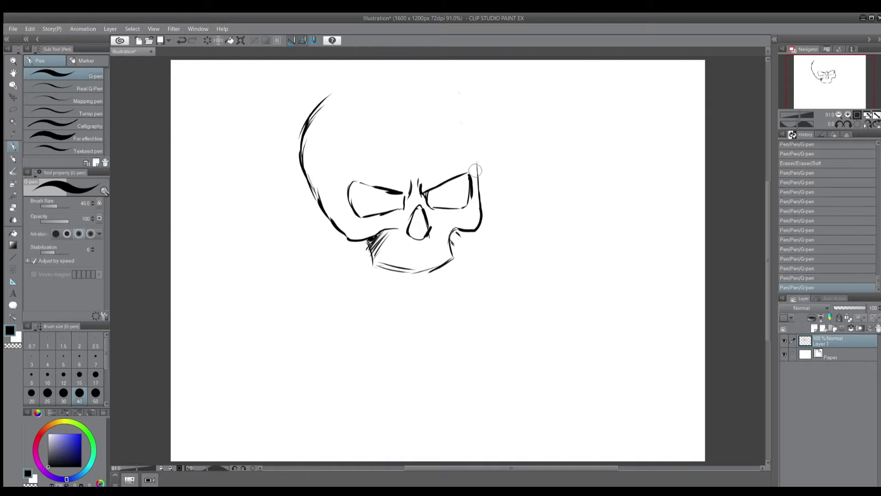
# Close the cranium outline over the top of the head and draw an oval recess with a thick shadow at the left temple
pyautogui.moveTo(477, 182)
pyautogui.mouseDown()
pyautogui.moveTo(462, 109)
pyautogui.moveTo(450, 91)
pyautogui.moveTo(423, 91)
pyautogui.moveTo(448, 82)
pyautogui.moveTo(411, 74)
pyautogui.moveTo(337, 88)
pyautogui.mouseUp()
pyautogui.moveTo(353, 86)
pyautogui.mouseDown()
pyautogui.moveTo(309, 109)
pyautogui.moveTo(347, 140)
pyautogui.mouseUp()
pyautogui.moveTo(341, 104)
pyautogui.mouseDown()
pyautogui.moveTo(346, 159)
pyautogui.moveTo(335, 183)
pyautogui.moveTo(334, 108)
pyautogui.moveTo(326, 177)
pyautogui.moveTo(322, 115)
pyautogui.moveTo(338, 98)
pyautogui.moveTo(327, 178)
pyautogui.mouseUp()
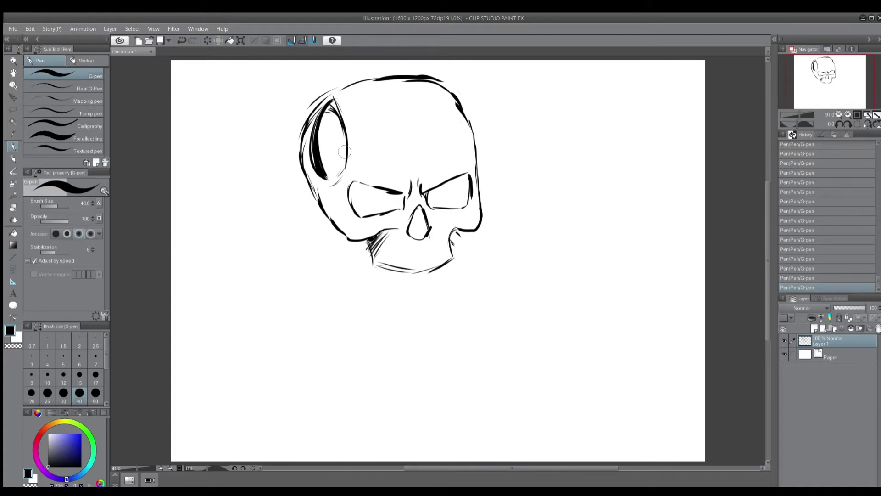
# Erase the cranium outline with the Soft eraser and redraw it with the G-pen as a higher rounded dome
pyautogui.press('e')
pyautogui.moveTo(295, 153)
pyautogui.mouseDown()
pyautogui.moveTo(316, 196)
pyautogui.moveTo(307, 107)
pyautogui.moveTo(299, 153)
pyautogui.moveTo(321, 102)
pyautogui.mouseUp()
pyautogui.moveTo(389, 82)
pyautogui.mouseDown()
pyautogui.moveTo(371, 82)
pyautogui.moveTo(455, 79)
pyautogui.moveTo(466, 112)
pyautogui.mouseUp()
pyautogui.press('p')
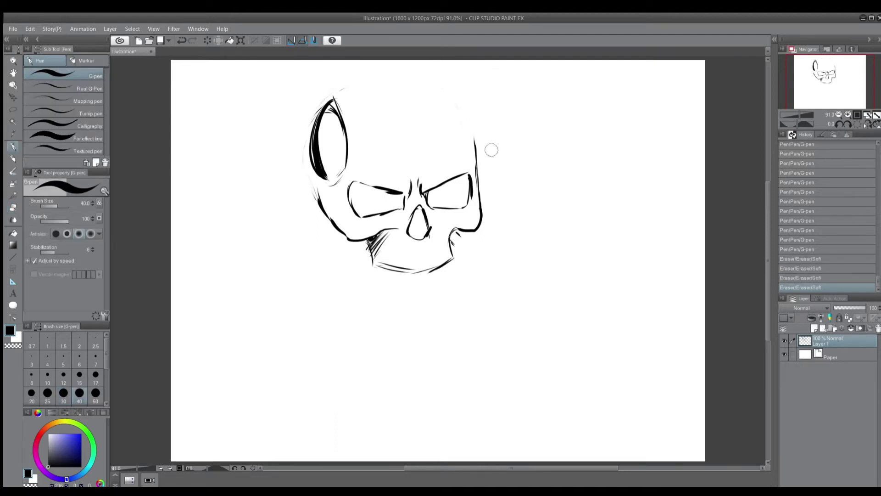
pyautogui.moveTo(475, 155); pyautogui.dragTo(460, 97)
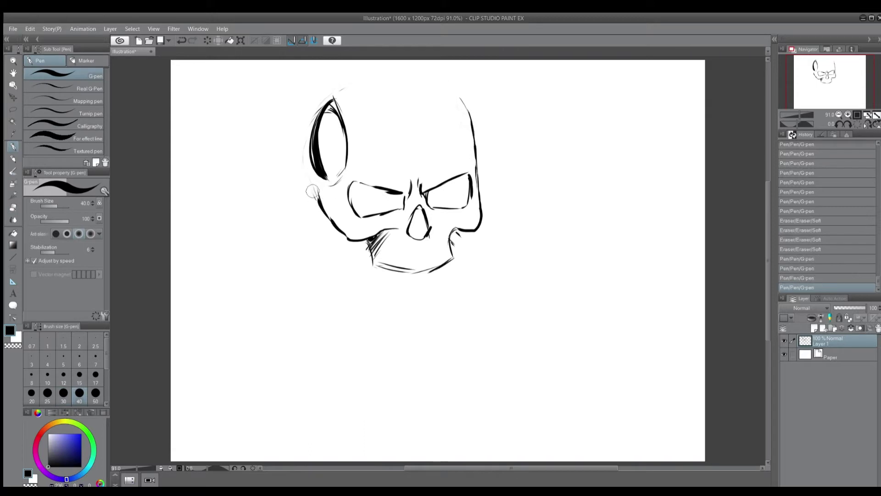
pyautogui.moveTo(314, 193)
pyautogui.mouseDown()
pyautogui.moveTo(302, 133)
pyautogui.moveTo(347, 80)
pyautogui.moveTo(308, 111)
pyautogui.moveTo(321, 96)
pyautogui.moveTo(369, 82)
pyautogui.mouseUp()
pyautogui.moveTo(468, 114)
pyautogui.mouseDown()
pyautogui.moveTo(451, 91)
pyautogui.moveTo(471, 110)
pyautogui.moveTo(433, 76)
pyautogui.moveTo(389, 70)
pyautogui.moveTo(324, 92)
pyautogui.mouseUp()
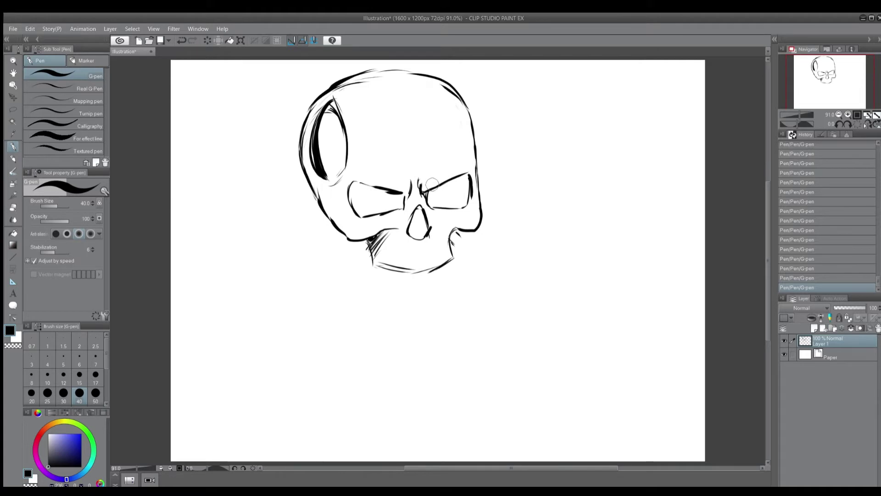
# Darken the frown marks at the nose bridge and draw a thick curved brow ridge line across the forehead
pyautogui.moveTo(426, 189); pyautogui.dragTo(431, 183)
pyautogui.moveTo(430, 187)
pyautogui.mouseDown()
pyautogui.moveTo(478, 147)
pyautogui.moveTo(404, 193)
pyautogui.mouseUp()
pyautogui.moveTo(475, 153)
pyautogui.mouseDown()
pyautogui.moveTo(411, 175)
pyautogui.moveTo(348, 161)
pyautogui.mouseUp()
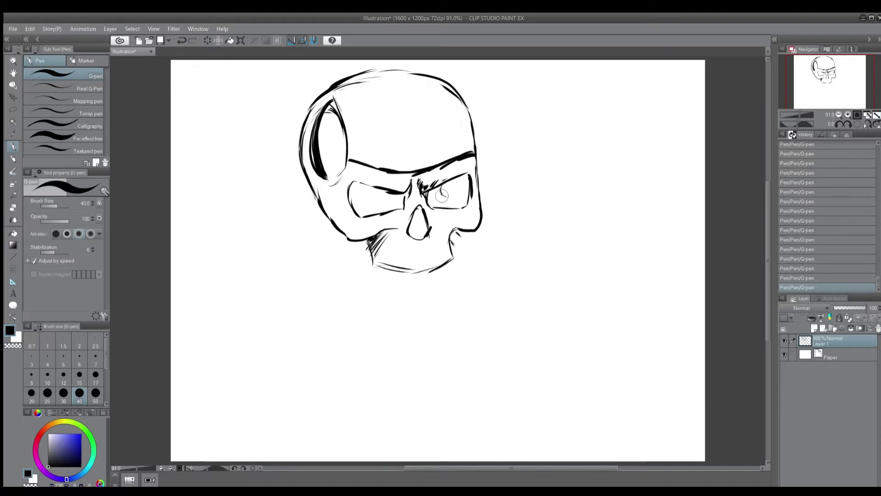
# Draw round eyeballs in both eye sockets, and fill the surrounding sockets and the nose cavity with black
pyautogui.moveTo(448, 181); pyautogui.dragTo(460, 190)
pyautogui.moveTo(375, 186)
pyautogui.mouseDown()
pyautogui.moveTo(368, 197)
pyautogui.moveTo(388, 191)
pyautogui.moveTo(374, 207)
pyautogui.moveTo(386, 203)
pyautogui.mouseUp()
pyautogui.moveTo(448, 202); pyautogui.dragTo(461, 184)
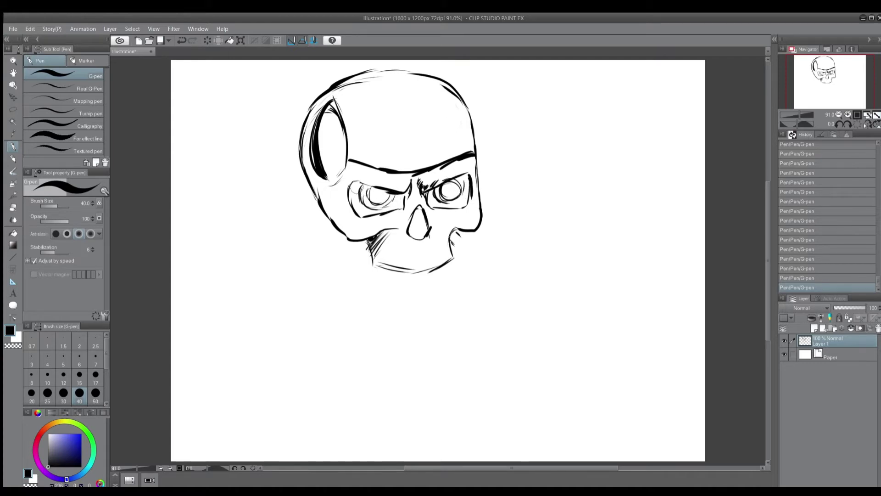
pyautogui.moveTo(354, 185)
pyautogui.mouseDown()
pyautogui.moveTo(364, 215)
pyautogui.moveTo(404, 196)
pyautogui.moveTo(437, 207)
pyautogui.moveTo(471, 202)
pyautogui.moveTo(461, 176)
pyautogui.moveTo(461, 211)
pyautogui.moveTo(439, 205)
pyautogui.mouseUp()
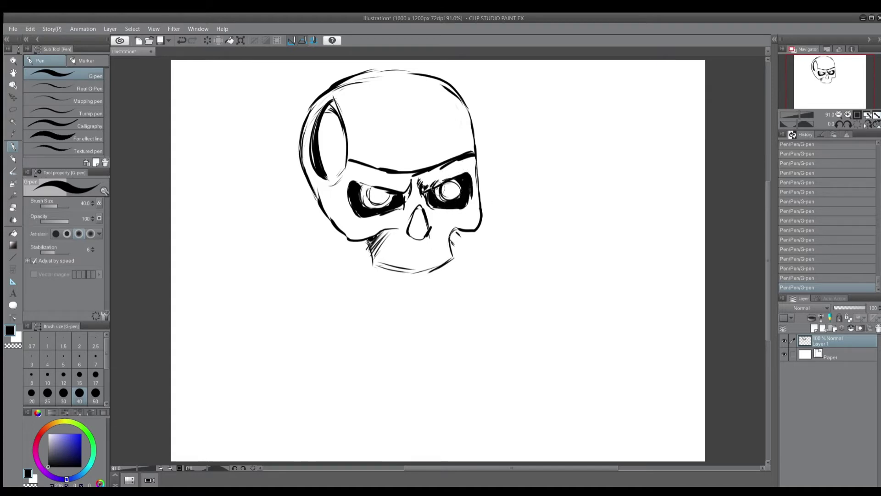
pyautogui.moveTo(436, 191); pyautogui.dragTo(439, 200)
pyautogui.moveTo(367, 186); pyautogui.dragTo(370, 205)
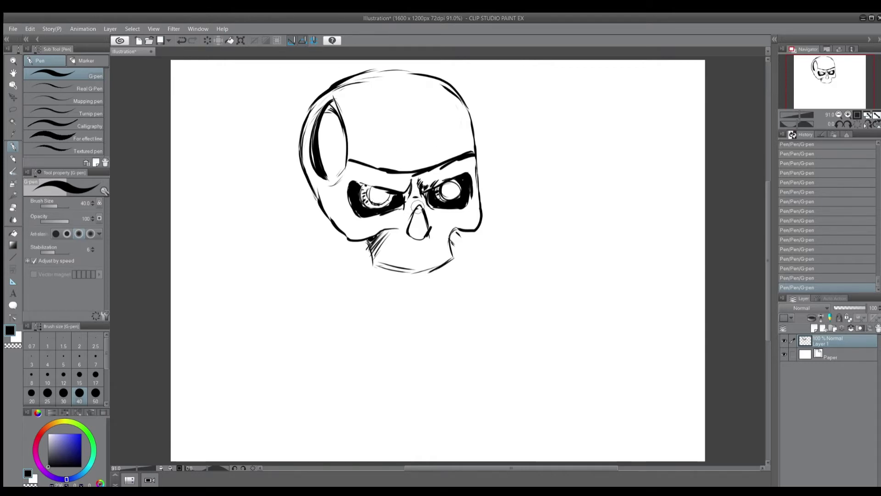
pyautogui.moveTo(412, 205)
pyautogui.mouseDown()
pyautogui.moveTo(420, 232)
pyautogui.moveTo(425, 225)
pyautogui.moveTo(419, 235)
pyautogui.mouseUp()
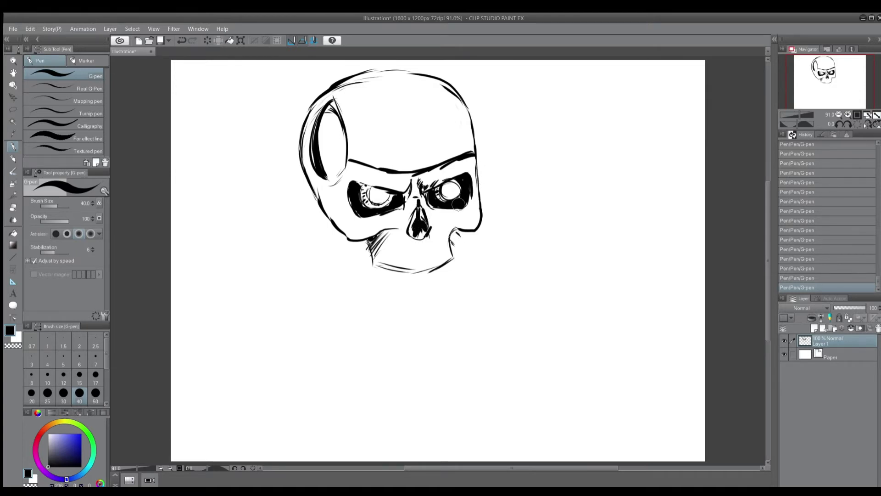
# Add contour lines around both eye sockets and hatch the upper jaw beneath the nose with diagonal strokes
pyautogui.moveTo(430, 184); pyautogui.dragTo(454, 166)
pyautogui.moveTo(453, 166); pyautogui.dragTo(430, 179)
pyautogui.moveTo(429, 211); pyautogui.dragTo(470, 216)
pyautogui.moveTo(448, 168); pyautogui.dragTo(474, 161)
pyautogui.moveTo(406, 209)
pyautogui.mouseDown()
pyautogui.moveTo(410, 193)
pyautogui.moveTo(380, 178)
pyautogui.moveTo(344, 177)
pyautogui.moveTo(343, 207)
pyautogui.moveTo(366, 226)
pyautogui.moveTo(405, 212)
pyautogui.mouseUp()
pyautogui.moveTo(467, 162); pyautogui.dragTo(473, 207)
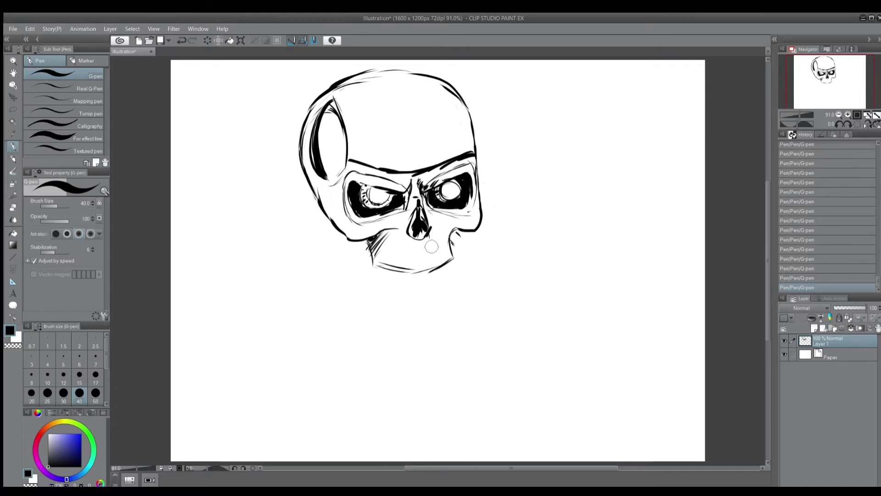
pyautogui.moveTo(404, 250)
pyautogui.mouseDown()
pyautogui.moveTo(411, 238)
pyautogui.moveTo(406, 242)
pyautogui.moveTo(420, 246)
pyautogui.moveTo(456, 238)
pyautogui.mouseUp()
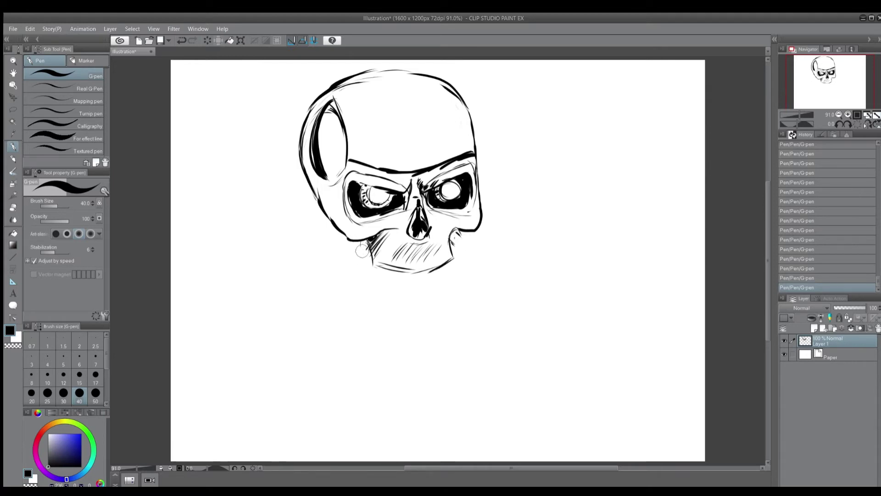
# Redraw the cranium outline slightly larger with a bolder line, and erase the old line inside it
pyautogui.moveTo(474, 131)
pyautogui.mouseDown()
pyautogui.moveTo(415, 64)
pyautogui.moveTo(300, 153)
pyautogui.mouseUp()
pyautogui.moveTo(304, 108)
pyautogui.mouseDown()
pyautogui.moveTo(296, 147)
pyautogui.moveTo(300, 188)
pyautogui.moveTo(331, 226)
pyautogui.moveTo(305, 115)
pyautogui.moveTo(354, 77)
pyautogui.moveTo(420, 79)
pyautogui.moveTo(430, 90)
pyautogui.mouseUp()
pyautogui.press('e')
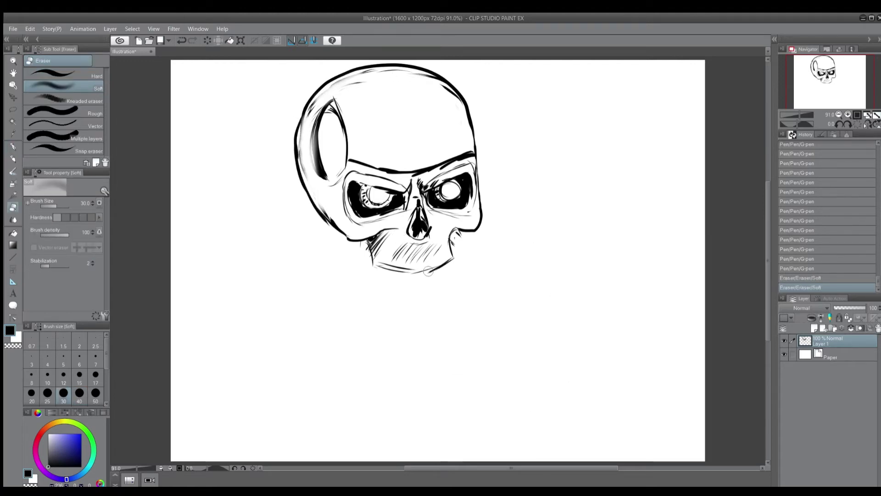
# Draw the lower jaw and chin with thick G-pen strokes running down from both cheekbones
pyautogui.press('p')
pyautogui.moveTo(311, 203)
pyautogui.mouseDown()
pyautogui.moveTo(310, 248)
pyautogui.moveTo(324, 276)
pyautogui.moveTo(345, 287)
pyautogui.mouseUp()
pyautogui.moveTo(340, 283); pyautogui.dragTo(378, 302)
pyautogui.moveTo(462, 237)
pyautogui.mouseDown()
pyautogui.moveTo(466, 260)
pyautogui.moveTo(453, 289)
pyautogui.moveTo(436, 280)
pyautogui.moveTo(445, 302)
pyautogui.moveTo(384, 302)
pyautogui.moveTo(335, 274)
pyautogui.mouseUp()
pyautogui.moveTo(316, 211)
pyautogui.mouseDown()
pyautogui.moveTo(331, 247)
pyautogui.moveTo(329, 274)
pyautogui.moveTo(310, 230)
pyautogui.moveTo(313, 256)
pyautogui.mouseUp()
# Erase the rough left corner of the lower jaw and redraw a cleaner jawline down to the chin
pyautogui.press('e')
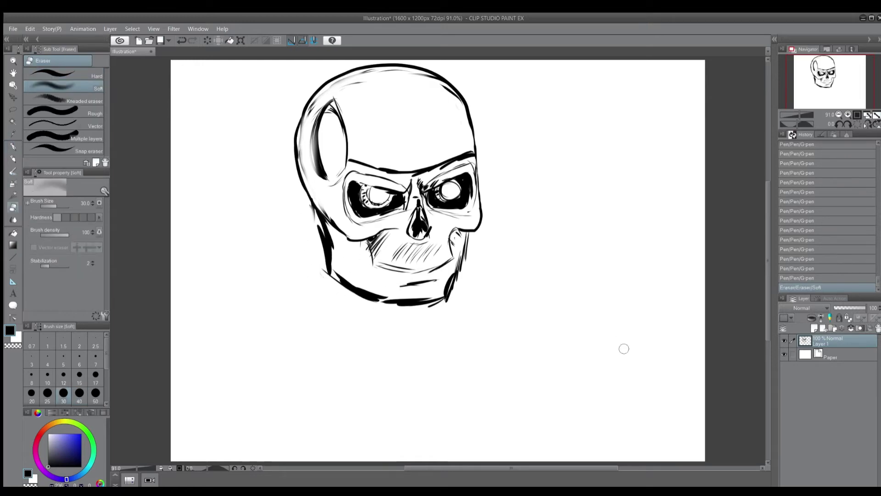
pyautogui.moveTo(330, 281); pyautogui.dragTo(325, 267)
pyautogui.moveTo(322, 246)
pyautogui.mouseDown()
pyautogui.moveTo(309, 213)
pyautogui.moveTo(318, 247)
pyautogui.moveTo(342, 230)
pyautogui.moveTo(334, 259)
pyautogui.moveTo(321, 243)
pyautogui.moveTo(337, 281)
pyautogui.moveTo(333, 249)
pyautogui.mouseUp()
pyautogui.press('p')
pyautogui.moveTo(326, 233); pyautogui.dragTo(347, 283)
pyautogui.moveTo(445, 300); pyautogui.dragTo(420, 307)
# Reinforce the outline of the temple recess and draw a small shaded ear piece on the left side of the head
pyautogui.moveTo(317, 169)
pyautogui.mouseDown()
pyautogui.moveTo(313, 152)
pyautogui.moveTo(335, 91)
pyautogui.mouseUp()
pyautogui.moveTo(301, 182); pyautogui.dragTo(300, 208)
pyautogui.moveTo(301, 199); pyautogui.dragTo(308, 223)
pyautogui.moveTo(305, 221); pyautogui.dragTo(314, 222)
pyautogui.moveTo(315, 204); pyautogui.dragTo(313, 221)
pyautogui.moveTo(314, 204); pyautogui.dragTo(313, 212)
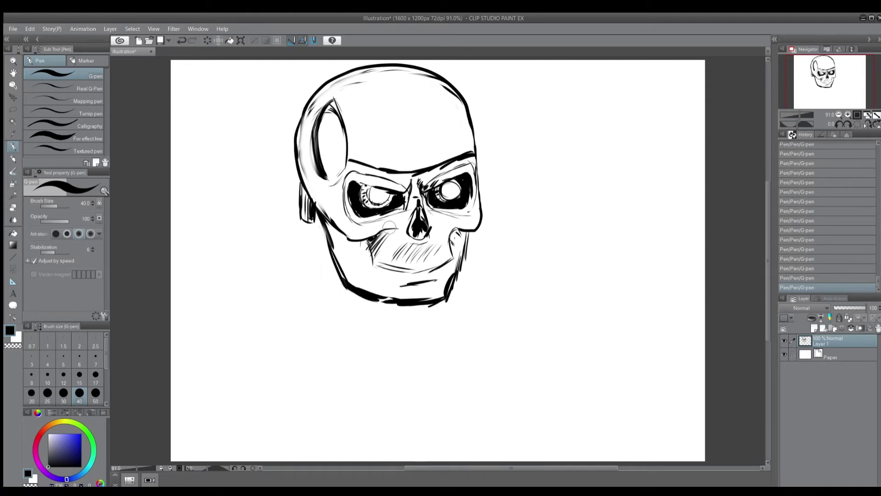
# Deepen the hatching beneath both cheekbones and mark teeth with short strokes along the mouth line
pyautogui.moveTo(390, 227); pyautogui.dragTo(366, 257)
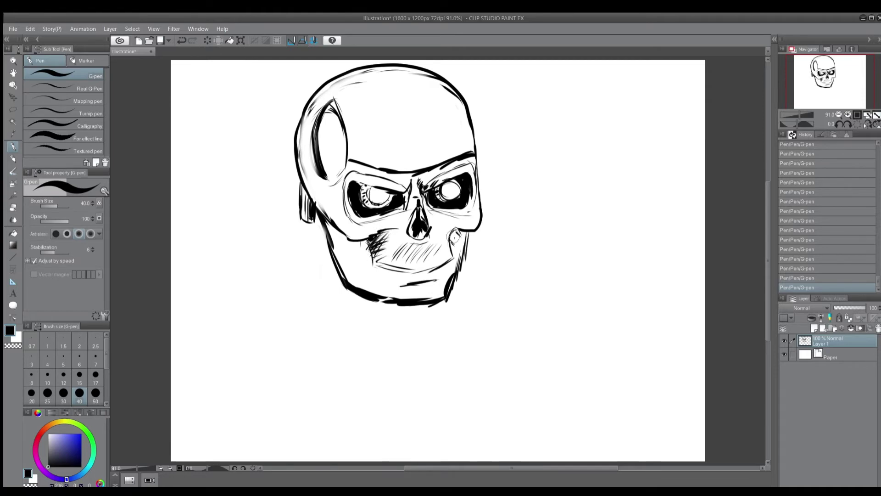
pyautogui.moveTo(456, 238); pyautogui.dragTo(451, 257)
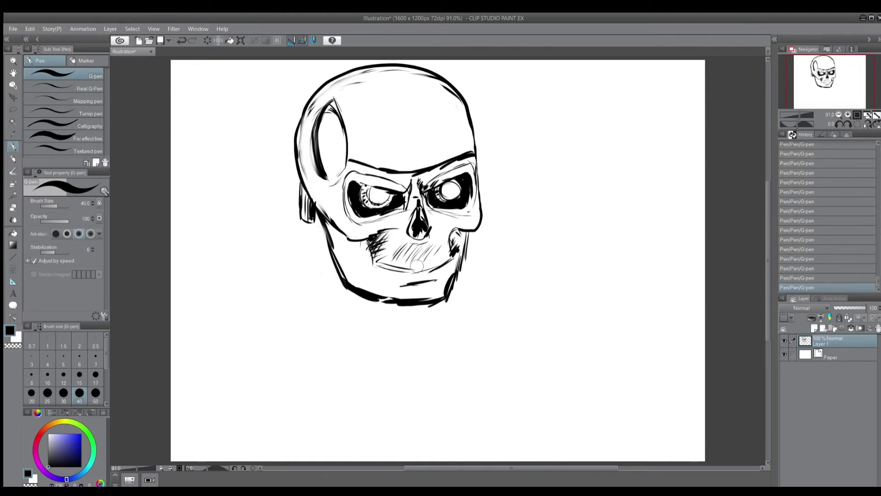
pyautogui.moveTo(436, 265); pyautogui.dragTo(421, 268)
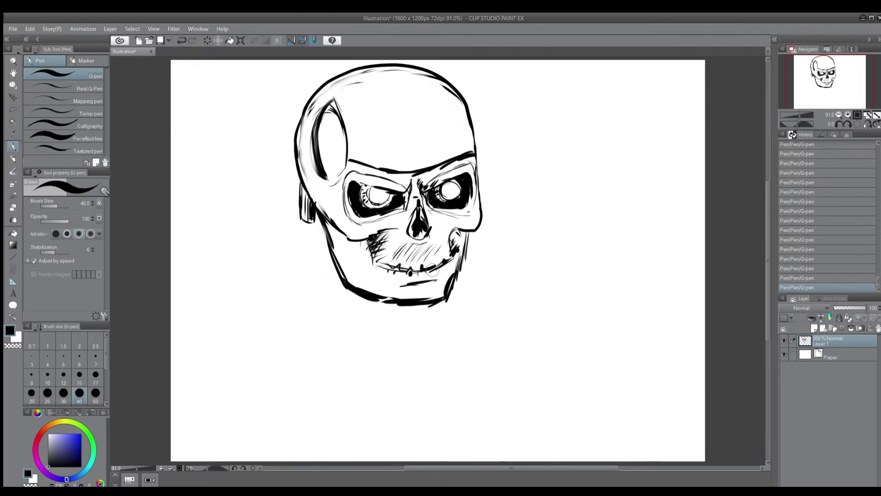
pyautogui.moveTo(434, 262); pyautogui.dragTo(447, 268)
# Shade the inside of the temple recess and add panel lines with hatching to the forehead and crown
pyautogui.moveTo(327, 125)
pyautogui.mouseDown()
pyautogui.moveTo(328, 167)
pyautogui.moveTo(333, 125)
pyautogui.moveTo(342, 145)
pyautogui.moveTo(341, 124)
pyautogui.mouseUp()
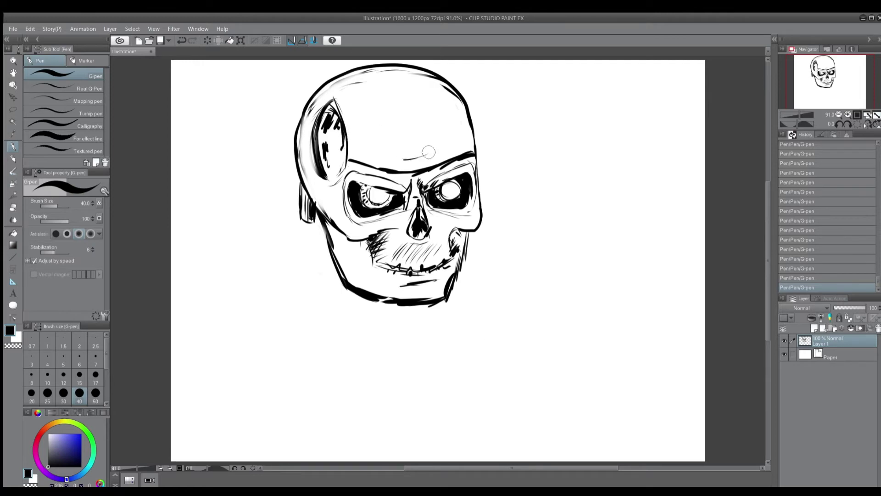
pyautogui.moveTo(397, 159)
pyautogui.mouseDown()
pyautogui.moveTo(433, 153)
pyautogui.moveTo(393, 142)
pyautogui.moveTo(387, 116)
pyautogui.mouseUp()
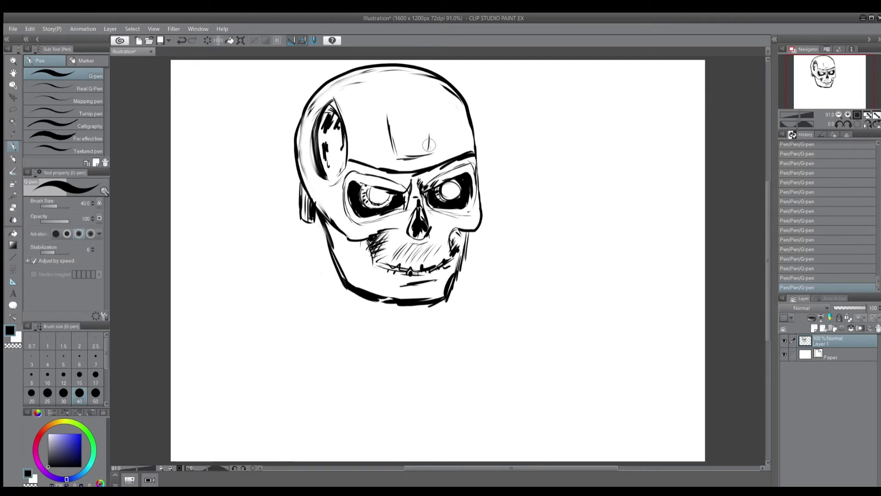
pyautogui.moveTo(430, 146)
pyautogui.mouseDown()
pyautogui.moveTo(426, 110)
pyautogui.moveTo(430, 152)
pyautogui.mouseUp()
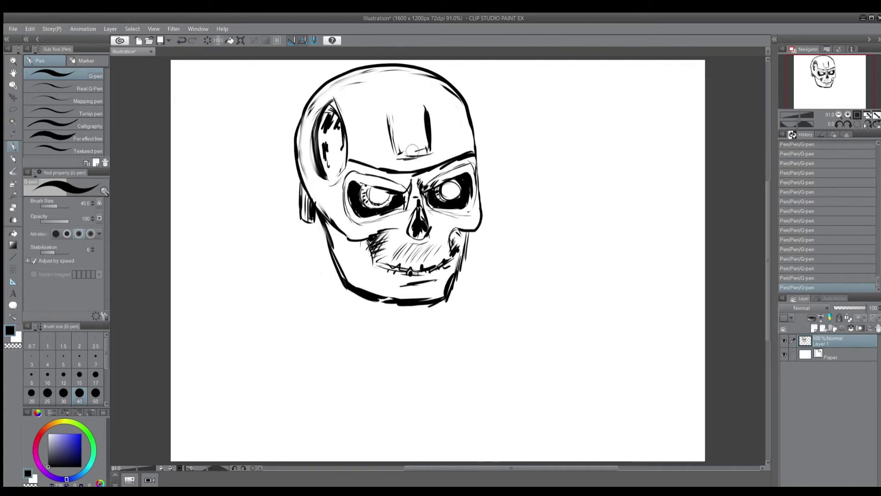
pyautogui.moveTo(429, 154)
pyautogui.mouseDown()
pyautogui.moveTo(407, 151)
pyautogui.moveTo(425, 143)
pyautogui.moveTo(393, 128)
pyautogui.mouseUp()
pyautogui.moveTo(390, 69)
pyautogui.mouseDown()
pyautogui.moveTo(399, 97)
pyautogui.moveTo(427, 72)
pyautogui.mouseUp()
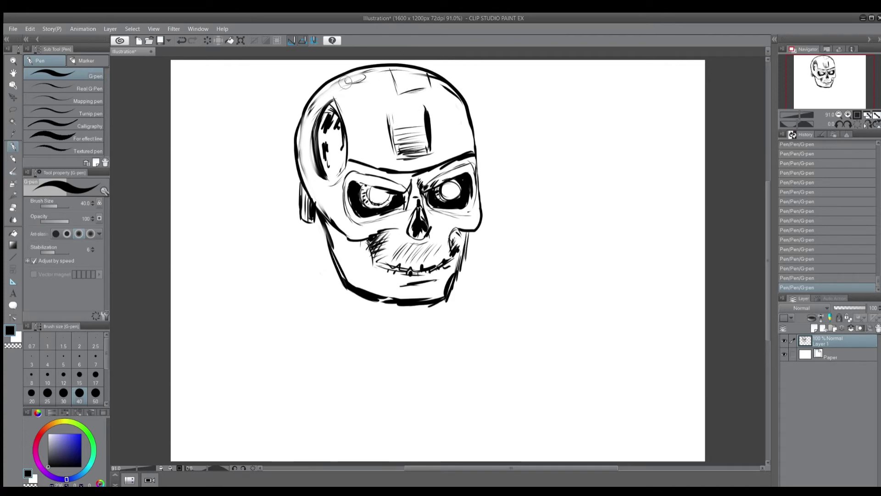
# Draw a small bolt linked to a double ring on the crown and a small mechanical mark on the forehead's right side
pyautogui.moveTo(357, 77)
pyautogui.mouseDown()
pyautogui.moveTo(348, 84)
pyautogui.moveTo(368, 90)
pyautogui.mouseUp()
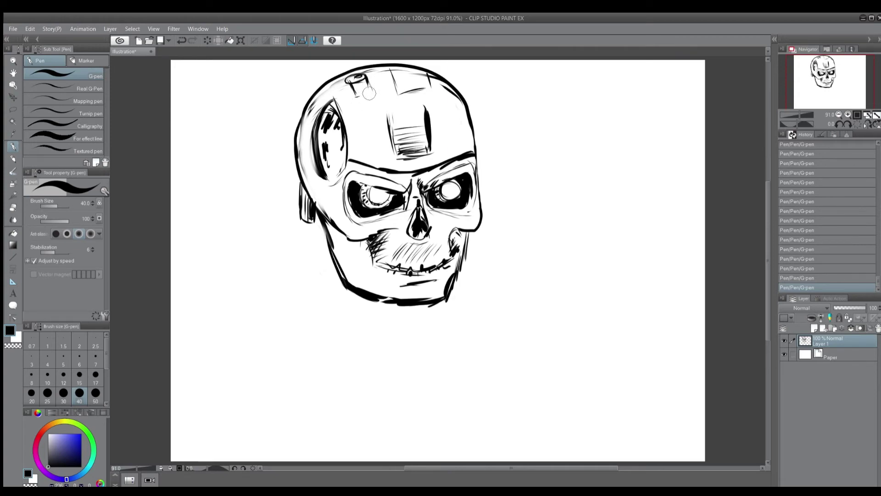
pyautogui.moveTo(375, 96)
pyautogui.mouseDown()
pyautogui.moveTo(354, 111)
pyautogui.moveTo(434, 96)
pyautogui.moveTo(394, 113)
pyautogui.mouseUp()
pyautogui.moveTo(454, 108)
pyautogui.mouseDown()
pyautogui.moveTo(442, 111)
pyautogui.moveTo(461, 115)
pyautogui.mouseUp()
# Draw long thin neck cables hanging from the left ear piece and down behind the right side of the jaw
pyautogui.moveTo(466, 235); pyautogui.dragTo(461, 293)
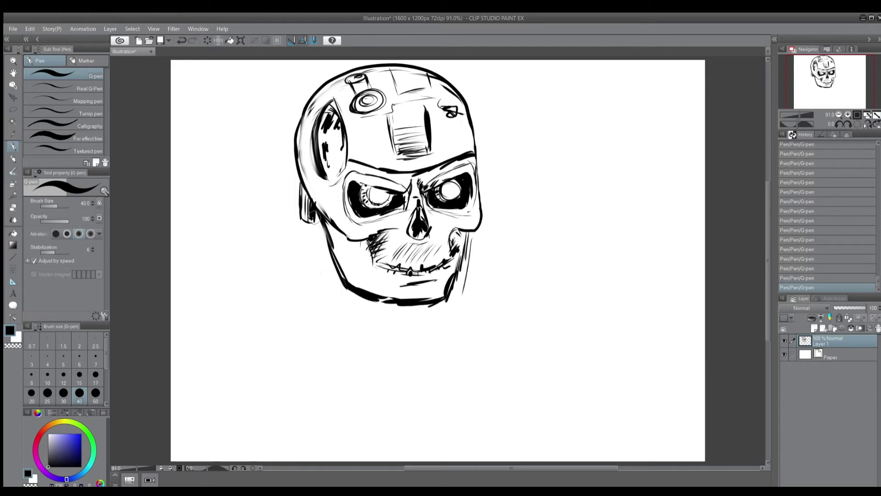
pyautogui.moveTo(303, 228)
pyautogui.mouseDown()
pyautogui.moveTo(307, 301)
pyautogui.moveTo(328, 348)
pyautogui.mouseUp()
pyautogui.moveTo(474, 233); pyautogui.dragTo(463, 292)
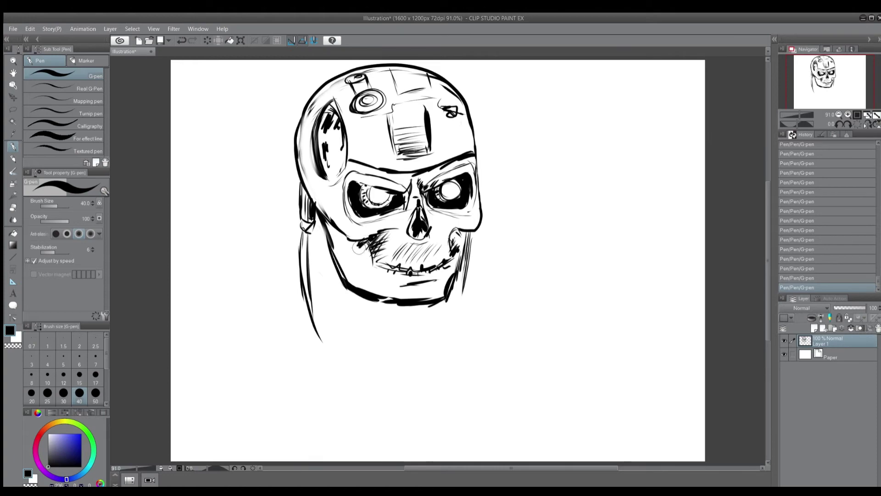
# Darken the hollow under the left cheekbone and add short tooth and chin marks along the lower jaw
pyautogui.moveTo(359, 241)
pyautogui.mouseDown()
pyautogui.moveTo(342, 234)
pyautogui.moveTo(350, 269)
pyautogui.moveTo(389, 292)
pyautogui.mouseUp()
pyautogui.moveTo(444, 276); pyautogui.dragTo(449, 279)
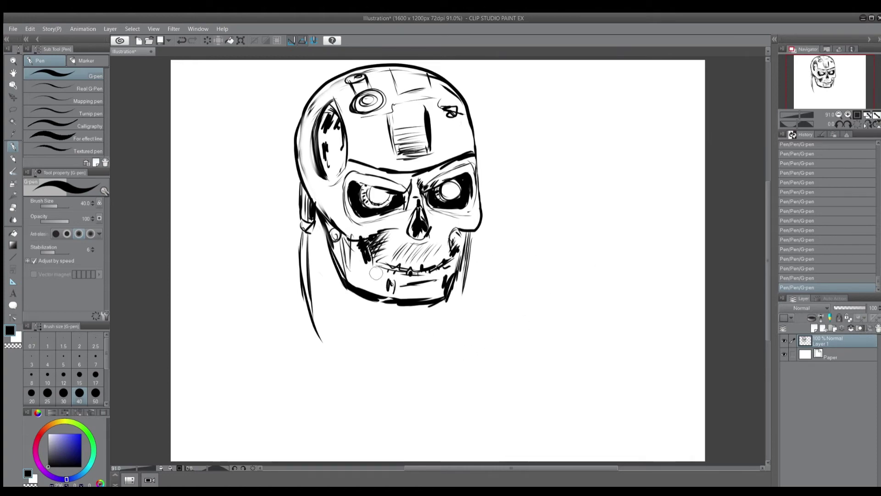
pyautogui.moveTo(380, 278); pyautogui.dragTo(375, 288)
# Sketch sloping shoulder lines out from both sides of the neck and undo the last strokes
pyautogui.moveTo(366, 275); pyautogui.dragTo(269, 301)
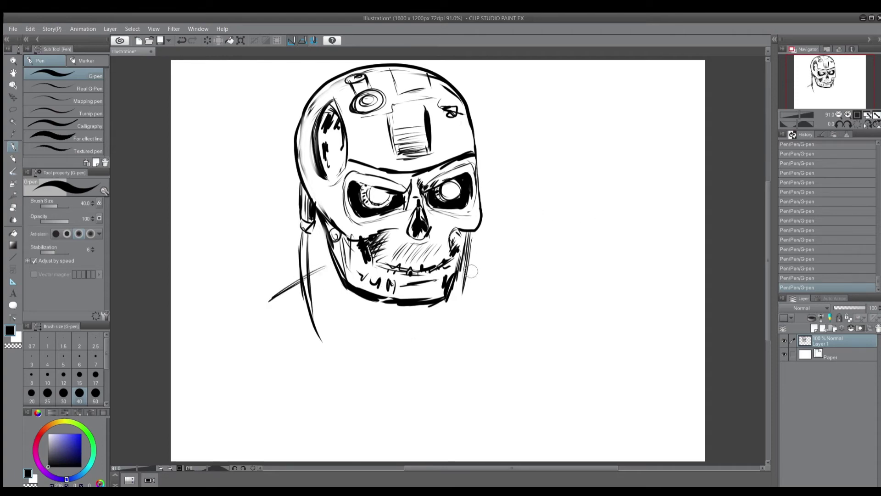
pyautogui.moveTo(469, 260); pyautogui.dragTo(549, 304)
pyautogui.moveTo(305, 274)
pyautogui.mouseDown()
pyautogui.moveTo(316, 299)
pyautogui.moveTo(338, 267)
pyautogui.moveTo(312, 300)
pyautogui.mouseUp()
pyautogui.hotkey('ctrl', 'z')
pyautogui.hotkey('ctrl', 'z')
pyautogui.hotkey('ctrl', 'z')
pyautogui.hotkey('ctrl', 'z')
# Build the sloping shoulder lines on both sides of the neck into thick, hatched mechanical struts
pyautogui.moveTo(337, 268)
pyautogui.mouseDown()
pyautogui.moveTo(306, 279)
pyautogui.moveTo(306, 271)
pyautogui.moveTo(320, 292)
pyautogui.moveTo(336, 279)
pyautogui.moveTo(316, 287)
pyautogui.moveTo(332, 278)
pyautogui.moveTo(316, 285)
pyautogui.moveTo(322, 270)
pyautogui.moveTo(298, 299)
pyautogui.moveTo(295, 291)
pyautogui.moveTo(260, 315)
pyautogui.mouseUp()
pyautogui.moveTo(292, 291); pyautogui.dragTo(261, 318)
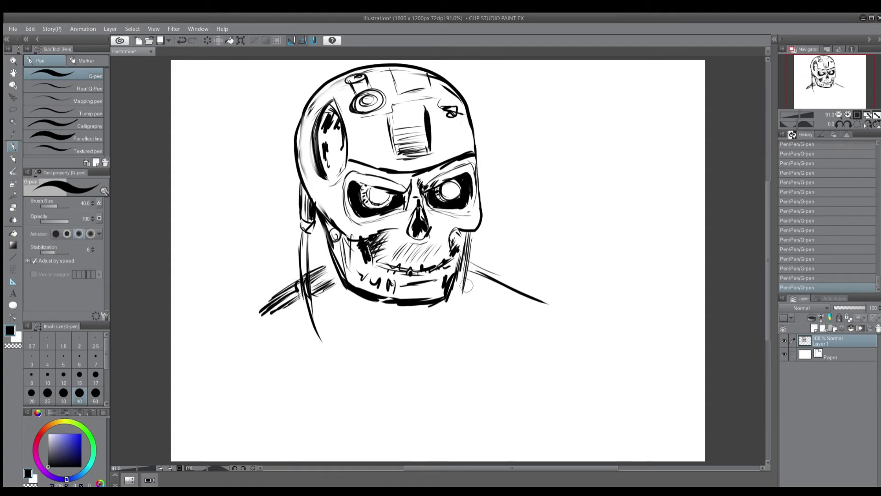
pyautogui.moveTo(466, 281); pyautogui.dragTo(508, 298)
pyautogui.moveTo(466, 276); pyautogui.dragTo(544, 310)
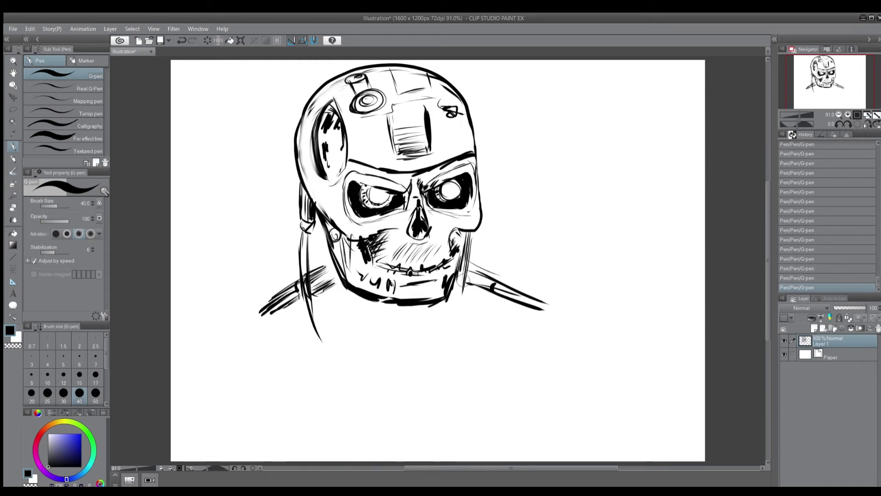
pyautogui.moveTo(461, 275); pyautogui.dragTo(573, 321)
# Draw the diagonally hatched neck beneath the jaw and two small oval collar joints below it
pyautogui.moveTo(350, 290)
pyautogui.mouseDown()
pyautogui.moveTo(367, 314)
pyautogui.moveTo(422, 314)
pyautogui.mouseUp()
pyautogui.moveTo(355, 314)
pyautogui.mouseDown()
pyautogui.moveTo(388, 354)
pyautogui.moveTo(396, 313)
pyautogui.mouseUp()
pyautogui.moveTo(365, 338)
pyautogui.mouseDown()
pyautogui.moveTo(375, 315)
pyautogui.moveTo(389, 325)
pyautogui.moveTo(415, 310)
pyautogui.mouseUp()
pyautogui.moveTo(399, 342); pyautogui.dragTo(439, 316)
pyautogui.moveTo(294, 305); pyautogui.dragTo(258, 321)
pyautogui.moveTo(399, 352); pyautogui.dragTo(439, 323)
pyautogui.moveTo(439, 356)
pyautogui.mouseDown()
pyautogui.moveTo(455, 361)
pyautogui.moveTo(422, 370)
pyautogui.mouseUp()
pyautogui.moveTo(379, 361); pyautogui.dragTo(348, 364)
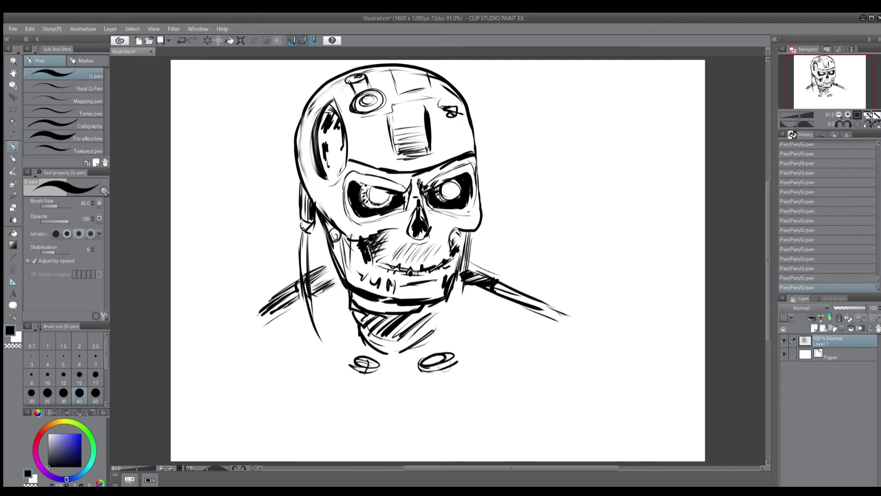
# Draw a shaded collarbone piston from the right collar joint up to a ring joint at the right shoulder
pyautogui.moveTo(459, 355)
pyautogui.mouseDown()
pyautogui.moveTo(492, 354)
pyautogui.moveTo(546, 324)
pyautogui.mouseUp()
pyautogui.moveTo(492, 360)
pyautogui.mouseDown()
pyautogui.moveTo(548, 343)
pyautogui.moveTo(540, 326)
pyautogui.mouseUp()
pyautogui.moveTo(491, 343); pyautogui.dragTo(544, 326)
pyautogui.moveTo(487, 361); pyautogui.dragTo(552, 339)
pyautogui.moveTo(453, 360); pyautogui.dragTo(427, 371)
pyautogui.moveTo(522, 334)
pyautogui.mouseDown()
pyautogui.moveTo(569, 317)
pyautogui.moveTo(571, 332)
pyautogui.moveTo(555, 339)
pyautogui.moveTo(600, 321)
pyautogui.moveTo(587, 320)
pyautogui.moveTo(572, 327)
pyautogui.moveTo(612, 328)
pyautogui.moveTo(596, 334)
pyautogui.mouseUp()
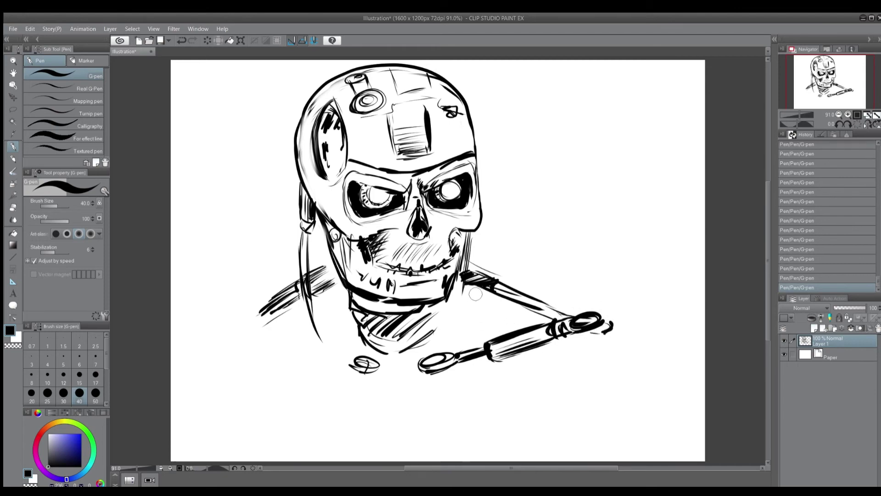
# Fill the area between the neck, right strut and collarbone piston with dense diagonal hatching
pyautogui.moveTo(477, 293)
pyautogui.mouseDown()
pyautogui.moveTo(481, 311)
pyautogui.moveTo(433, 327)
pyautogui.mouseUp()
pyautogui.moveTo(448, 306); pyautogui.dragTo(442, 333)
pyautogui.moveTo(461, 289)
pyautogui.mouseDown()
pyautogui.moveTo(503, 320)
pyautogui.moveTo(535, 324)
pyautogui.moveTo(445, 308)
pyautogui.moveTo(443, 319)
pyautogui.mouseUp()
pyautogui.moveTo(481, 297)
pyautogui.mouseDown()
pyautogui.moveTo(437, 338)
pyautogui.moveTo(478, 315)
pyautogui.mouseUp()
pyautogui.moveTo(440, 347); pyautogui.dragTo(489, 317)
pyautogui.moveTo(448, 345); pyautogui.dragTo(519, 311)
# Draw curved, hatched bands running down from the right shoulder's ring joint
pyautogui.moveTo(572, 332); pyautogui.dragTo(559, 361)
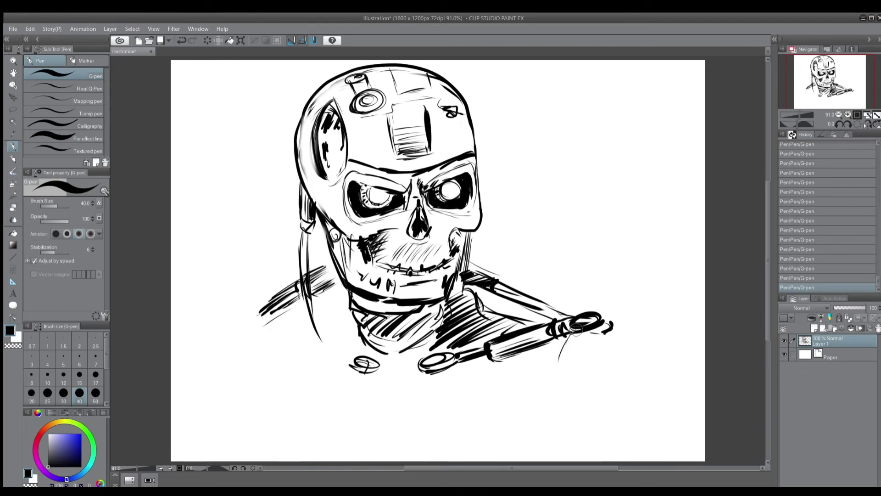
pyautogui.moveTo(577, 329); pyautogui.dragTo(554, 358)
pyautogui.moveTo(571, 330)
pyautogui.mouseDown()
pyautogui.moveTo(537, 416)
pyautogui.moveTo(546, 398)
pyautogui.mouseUp()
pyautogui.moveTo(603, 334); pyautogui.dragTo(583, 361)
pyautogui.moveTo(601, 334); pyautogui.dragTo(565, 399)
pyautogui.moveTo(597, 335); pyautogui.dragTo(569, 426)
pyautogui.moveTo(572, 368); pyautogui.dragTo(577, 334)
pyautogui.moveTo(586, 338); pyautogui.dragTo(559, 374)
pyautogui.moveTo(563, 356); pyautogui.dragTo(551, 378)
pyautogui.moveTo(570, 339); pyautogui.dragTo(551, 379)
pyautogui.moveTo(569, 341); pyautogui.dragTo(547, 404)
pyautogui.moveTo(555, 371); pyautogui.dragTo(546, 403)
pyautogui.moveTo(556, 370)
pyautogui.mouseDown()
pyautogui.moveTo(567, 370)
pyautogui.moveTo(551, 425)
pyautogui.mouseUp()
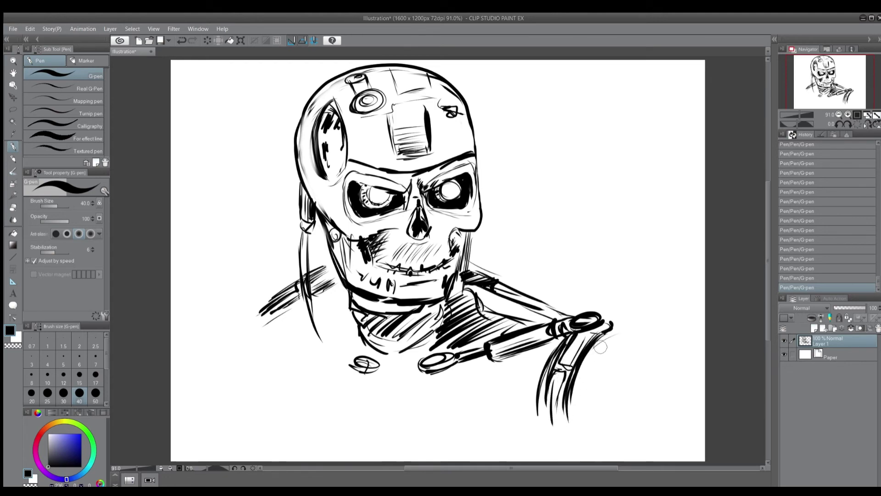
# Add further curved bands to the right shoulder and draw an oval disc on their outer side
pyautogui.moveTo(602, 344); pyautogui.dragTo(576, 403)
pyautogui.moveTo(613, 328); pyautogui.dragTo(574, 404)
pyautogui.moveTo(622, 335)
pyautogui.mouseDown()
pyautogui.moveTo(593, 365)
pyautogui.moveTo(604, 339)
pyautogui.moveTo(588, 397)
pyautogui.mouseUp()
pyautogui.moveTo(607, 353)
pyautogui.mouseDown()
pyautogui.moveTo(581, 405)
pyautogui.moveTo(596, 408)
pyautogui.moveTo(620, 358)
pyautogui.moveTo(597, 400)
pyautogui.mouseUp()
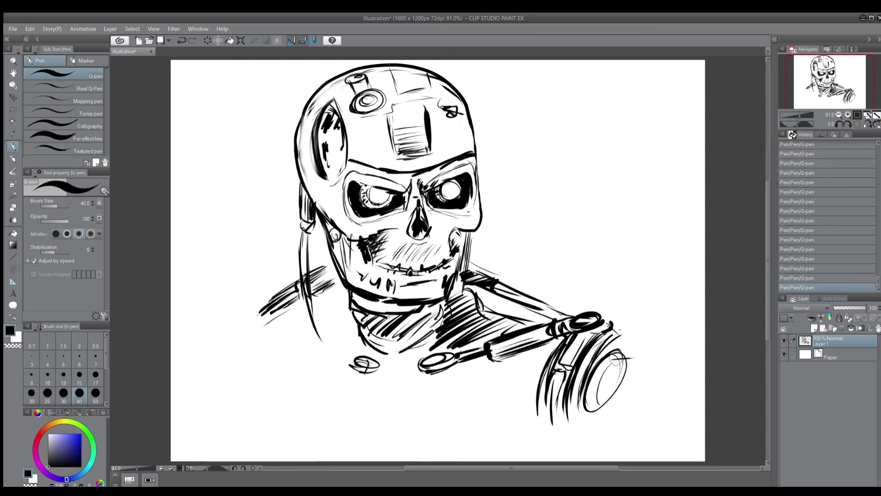
pyautogui.moveTo(613, 361)
pyautogui.mouseDown()
pyautogui.moveTo(671, 351)
pyautogui.moveTo(608, 376)
pyautogui.mouseUp()
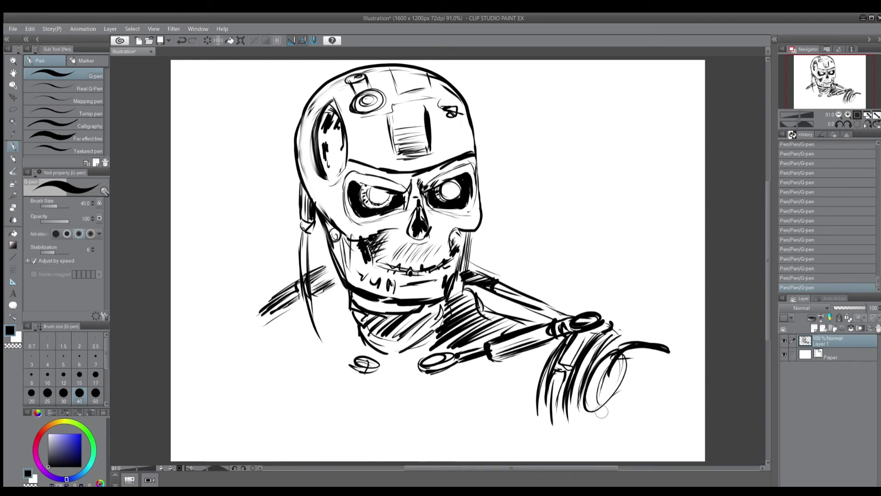
# Outline the rounded armor cap of the right shoulder with curved inner panel lines
pyautogui.moveTo(595, 410); pyautogui.dragTo(665, 400)
pyautogui.moveTo(615, 381)
pyautogui.mouseDown()
pyautogui.moveTo(617, 365)
pyautogui.moveTo(652, 357)
pyautogui.moveTo(671, 377)
pyautogui.mouseUp()
pyautogui.moveTo(613, 407)
pyautogui.mouseDown()
pyautogui.moveTo(636, 416)
pyautogui.moveTo(630, 428)
pyautogui.mouseUp()
pyautogui.moveTo(668, 353)
pyautogui.mouseDown()
pyautogui.moveTo(690, 381)
pyautogui.moveTo(679, 412)
pyautogui.mouseUp()
pyautogui.moveTo(689, 386); pyautogui.dragTo(686, 421)
pyautogui.moveTo(663, 366); pyautogui.dragTo(689, 407)
pyautogui.moveTo(653, 381); pyautogui.dragTo(676, 398)
# Hatch the upper arm below the right shoulder cap with dense diagonal strokes
pyautogui.moveTo(608, 410)
pyautogui.mouseDown()
pyautogui.moveTo(595, 436)
pyautogui.moveTo(622, 402)
pyautogui.mouseUp()
pyautogui.moveTo(602, 434); pyautogui.dragTo(630, 400)
pyautogui.moveTo(608, 437); pyautogui.dragTo(642, 401)
pyautogui.moveTo(619, 436); pyautogui.dragTo(667, 399)
pyautogui.moveTo(639, 441); pyautogui.dragTo(674, 400)
pyautogui.moveTo(646, 444); pyautogui.dragTo(683, 408)
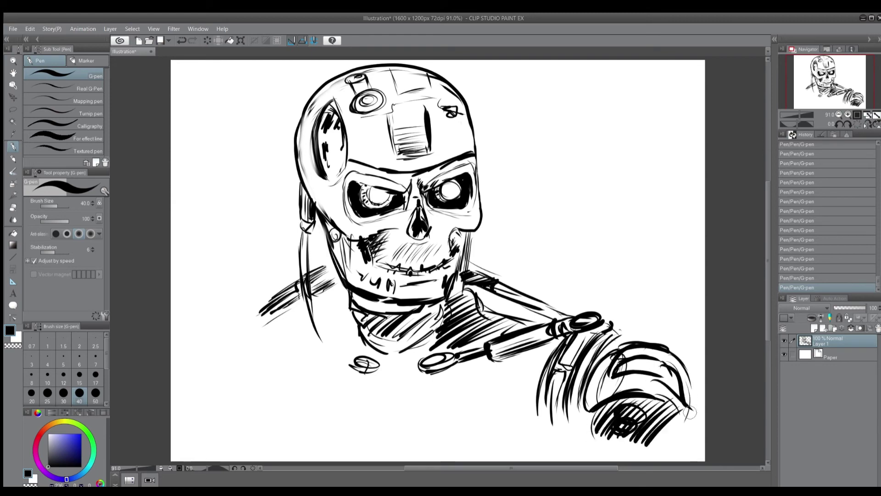
# Draw the left collarbone piston from the left collar joint out to a ring joint at the left shoulder
pyautogui.moveTo(360, 355)
pyautogui.mouseDown()
pyautogui.moveTo(275, 337)
pyautogui.moveTo(317, 361)
pyautogui.mouseUp()
pyautogui.moveTo(326, 341)
pyautogui.mouseDown()
pyautogui.moveTo(296, 336)
pyautogui.moveTo(281, 348)
pyautogui.mouseUp()
pyautogui.moveTo(271, 332)
pyautogui.mouseDown()
pyautogui.moveTo(275, 349)
pyautogui.moveTo(273, 334)
pyautogui.mouseUp()
pyautogui.moveTo(314, 361)
pyautogui.mouseDown()
pyautogui.moveTo(230, 332)
pyautogui.moveTo(232, 317)
pyautogui.moveTo(221, 324)
pyautogui.mouseUp()
# Extend the left strut to the shoulder and draw the left shoulder's curved outline and hatched bands
pyautogui.moveTo(266, 301)
pyautogui.mouseDown()
pyautogui.moveTo(251, 322)
pyautogui.moveTo(211, 335)
pyautogui.moveTo(205, 364)
pyautogui.mouseUp()
pyautogui.moveTo(236, 340)
pyautogui.mouseDown()
pyautogui.moveTo(225, 358)
pyautogui.moveTo(250, 355)
pyautogui.moveTo(250, 394)
pyautogui.moveTo(229, 390)
pyautogui.moveTo(228, 368)
pyautogui.moveTo(239, 371)
pyautogui.moveTo(236, 397)
pyautogui.moveTo(197, 381)
pyautogui.mouseUp()
pyautogui.moveTo(206, 343); pyautogui.dragTo(199, 415)
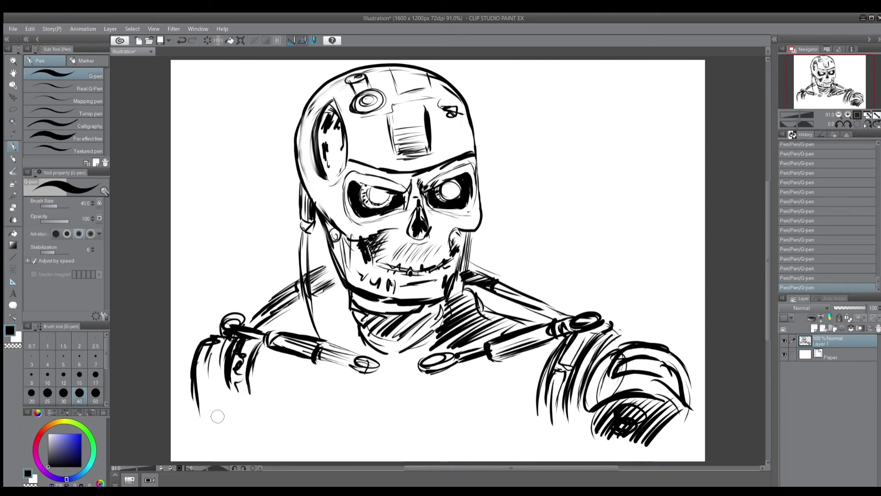
# Draw the sternum plate below the collar joints and fill its central block and right edge with black shading
pyautogui.moveTo(455, 371); pyautogui.dragTo(428, 403)
pyautogui.moveTo(416, 363)
pyautogui.mouseDown()
pyautogui.moveTo(406, 393)
pyautogui.moveTo(371, 395)
pyautogui.mouseUp()
pyautogui.moveTo(371, 373)
pyautogui.mouseDown()
pyautogui.moveTo(374, 393)
pyautogui.moveTo(357, 394)
pyautogui.moveTo(361, 413)
pyautogui.moveTo(406, 401)
pyautogui.moveTo(382, 422)
pyautogui.moveTo(395, 400)
pyautogui.moveTo(409, 417)
pyautogui.mouseUp()
pyautogui.moveTo(436, 385)
pyautogui.mouseDown()
pyautogui.moveTo(459, 367)
pyautogui.moveTo(434, 398)
pyautogui.moveTo(450, 391)
pyautogui.moveTo(438, 420)
pyautogui.mouseUp()
pyautogui.moveTo(347, 365); pyautogui.dragTo(362, 427)
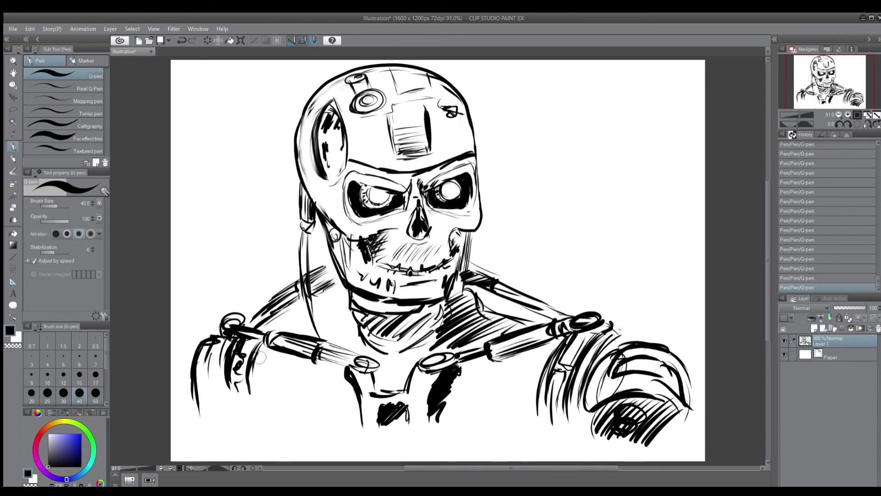
# Ink heavy black shadows under both collarbone pistons and add rib lines and hatch marks to the chest plates
pyautogui.moveTo(272, 355)
pyautogui.mouseDown()
pyautogui.moveTo(252, 399)
pyautogui.moveTo(267, 349)
pyautogui.moveTo(249, 407)
pyautogui.moveTo(295, 381)
pyautogui.moveTo(294, 360)
pyautogui.moveTo(358, 369)
pyautogui.mouseUp()
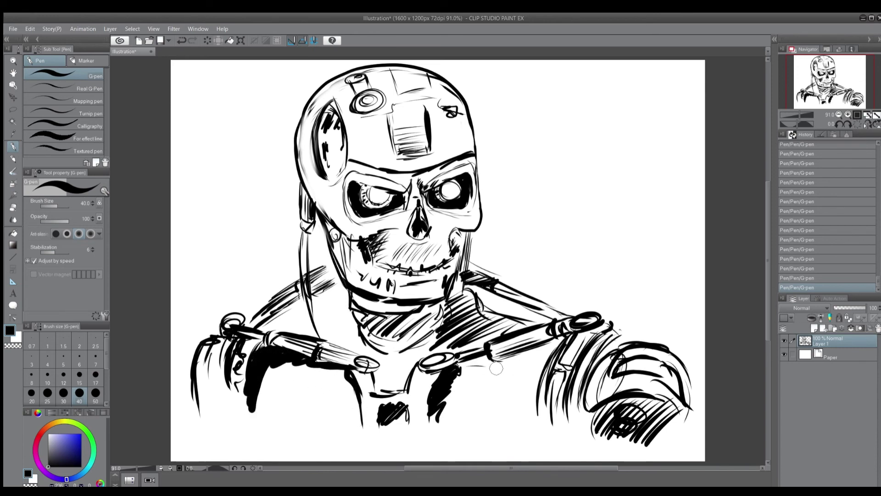
pyautogui.moveTo(492, 368)
pyautogui.mouseDown()
pyautogui.moveTo(516, 373)
pyautogui.moveTo(457, 377)
pyautogui.moveTo(509, 381)
pyautogui.moveTo(497, 387)
pyautogui.moveTo(505, 385)
pyautogui.moveTo(500, 419)
pyautogui.moveTo(456, 419)
pyautogui.moveTo(465, 406)
pyautogui.moveTo(490, 405)
pyautogui.mouseUp()
pyautogui.moveTo(298, 396)
pyautogui.mouseDown()
pyautogui.moveTo(289, 419)
pyautogui.moveTo(326, 420)
pyautogui.moveTo(260, 429)
pyautogui.mouseUp()
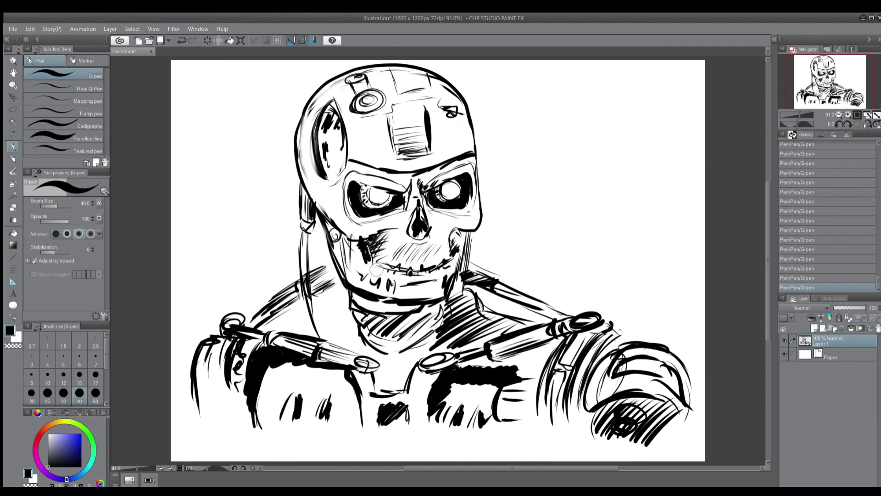
# Wash the whole figure in pale lavender blue with the Round watercolor brush at size 100
pyautogui.press('b')
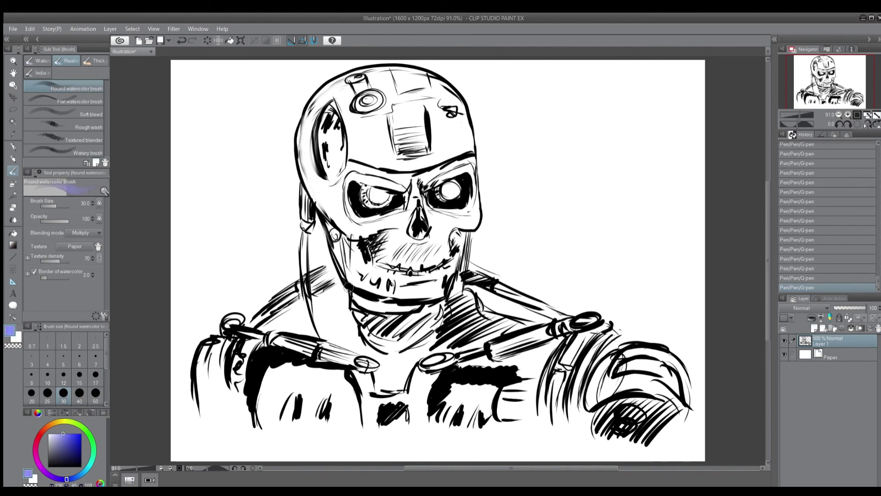
pyautogui.press(']')
pyautogui.press(']')
pyautogui.press(']')
pyautogui.press(']')
pyautogui.press(']')
pyautogui.click(58, 434)
pyautogui.moveTo(427, 85)
pyautogui.mouseDown()
pyautogui.moveTo(333, 99)
pyautogui.moveTo(315, 163)
pyautogui.mouseUp()
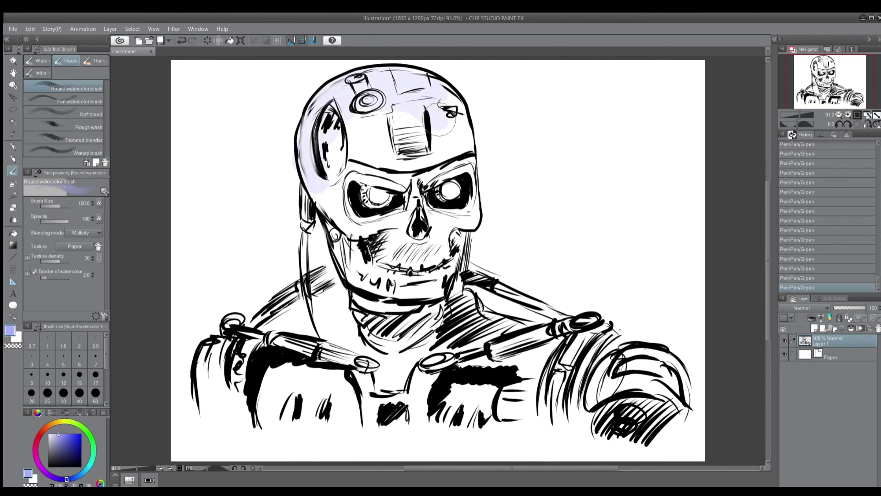
pyautogui.moveTo(452, 128)
pyautogui.mouseDown()
pyautogui.moveTo(369, 120)
pyautogui.moveTo(320, 176)
pyautogui.moveTo(337, 188)
pyautogui.moveTo(386, 143)
pyautogui.moveTo(429, 162)
pyautogui.moveTo(462, 159)
pyautogui.moveTo(445, 106)
pyautogui.moveTo(462, 181)
pyautogui.moveTo(460, 155)
pyautogui.moveTo(334, 235)
pyautogui.moveTo(390, 271)
pyautogui.moveTo(412, 241)
pyautogui.moveTo(308, 179)
pyautogui.moveTo(311, 312)
pyautogui.moveTo(363, 229)
pyautogui.moveTo(460, 211)
pyautogui.moveTo(386, 346)
pyautogui.moveTo(505, 304)
pyautogui.moveTo(561, 317)
pyautogui.moveTo(577, 389)
pyautogui.moveTo(597, 393)
pyautogui.moveTo(595, 415)
pyautogui.moveTo(577, 426)
pyautogui.moveTo(416, 397)
pyautogui.moveTo(356, 373)
pyautogui.moveTo(271, 383)
pyautogui.moveTo(283, 419)
pyautogui.moveTo(213, 379)
pyautogui.moveTo(203, 404)
pyautogui.moveTo(215, 391)
pyautogui.moveTo(269, 377)
pyautogui.moveTo(279, 395)
pyautogui.mouseUp()
# Clean up the wash spilling beside the left side of the head and left strut with the Soft eraser
pyautogui.press('e')
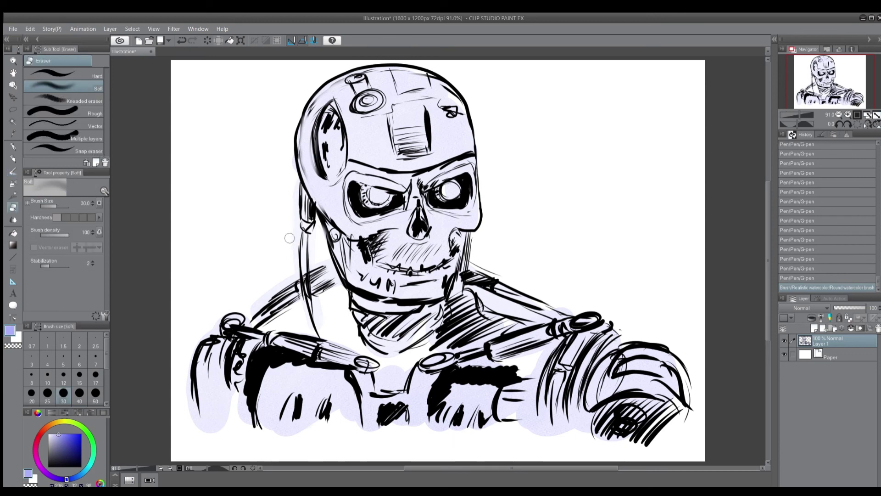
pyautogui.moveTo(291, 207); pyautogui.dragTo(296, 215)
pyautogui.moveTo(285, 274); pyautogui.dragTo(260, 305)
pyautogui.moveTo(319, 293); pyautogui.dragTo(333, 302)
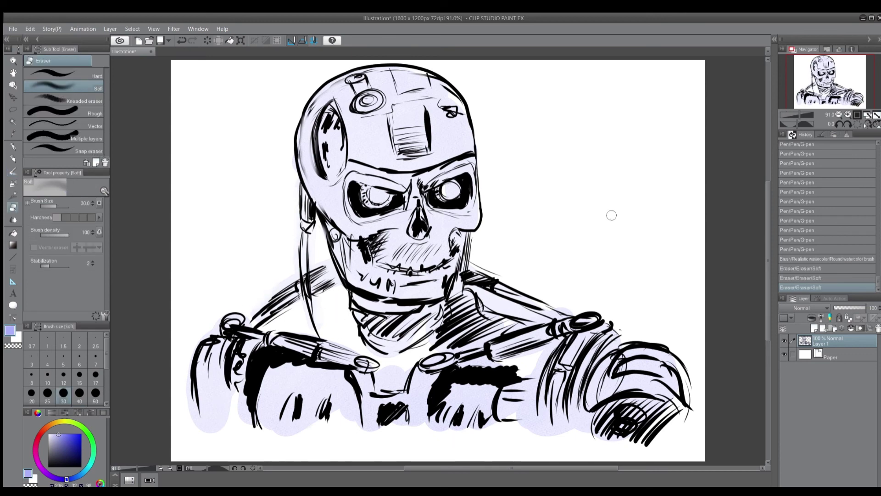
# Set the drawing color to a bright red
pyautogui.click(40, 432)
pyautogui.click(77, 432)
pyautogui.click(377, 195)
# Try filling both eyes with solid red G-pen dots and revert those strokes
pyautogui.press('p')
pyautogui.click(377, 197)
pyautogui.click(451, 190)
pyautogui.click(450, 191)
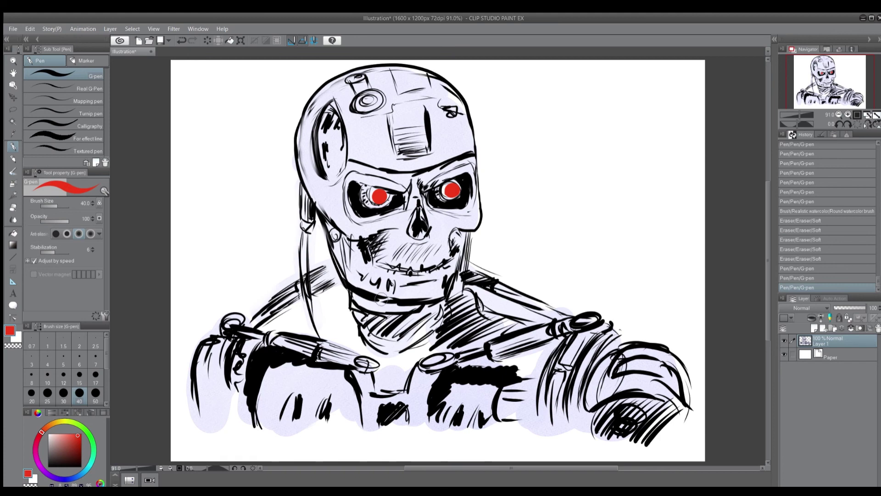
pyautogui.click(805, 268)
pyautogui.click(807, 259)
# Tint both eyes with translucent red using the Round watercolor brush at a reduced size
pyautogui.press('b')
pyautogui.press('[')
pyautogui.press('[')
pyautogui.press('[')
pyautogui.press('[')
pyautogui.click(378, 195)
pyautogui.click(450, 190)
pyautogui.moveTo(374, 190); pyautogui.dragTo(383, 200)
pyautogui.moveTo(445, 183); pyautogui.dragTo(455, 195)
pyautogui.click(450, 189)
# Deepen the red in the center of both eyes with the brush reduced to size 30
pyautogui.press('[')
pyautogui.press('[')
pyautogui.click(379, 194)
pyautogui.click(450, 190)
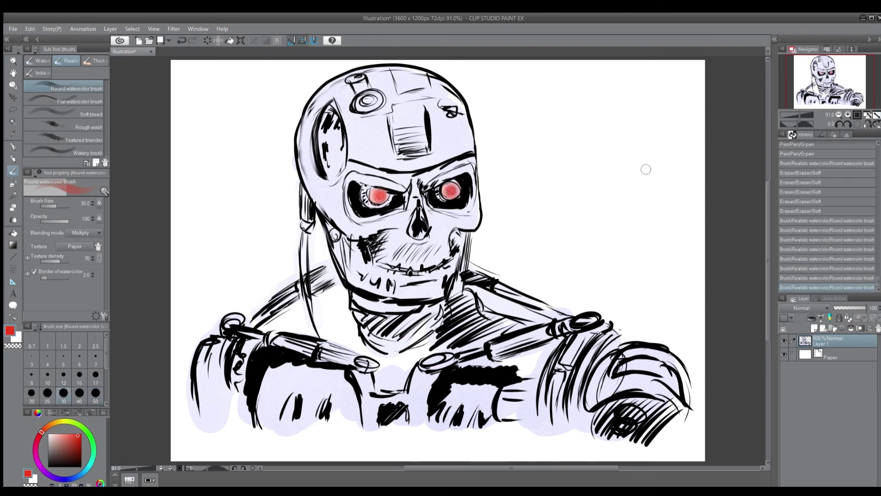
# Shade the neck and the hatched area beside it with black Round watercolor brush strokes at size 60
pyautogui.click(48, 466)
pyautogui.press(']')
pyautogui.press(']')
pyautogui.press(']')
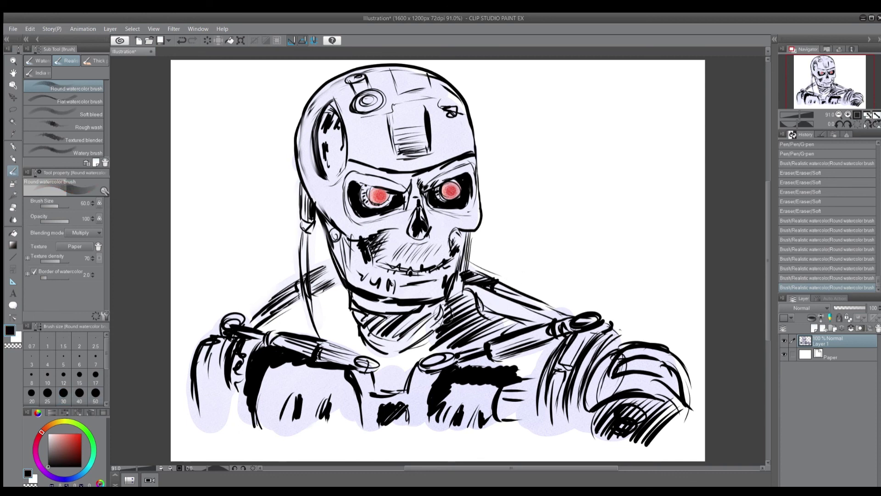
pyautogui.moveTo(456, 304)
pyautogui.mouseDown()
pyautogui.moveTo(476, 322)
pyautogui.moveTo(466, 338)
pyautogui.moveTo(501, 315)
pyautogui.mouseUp()
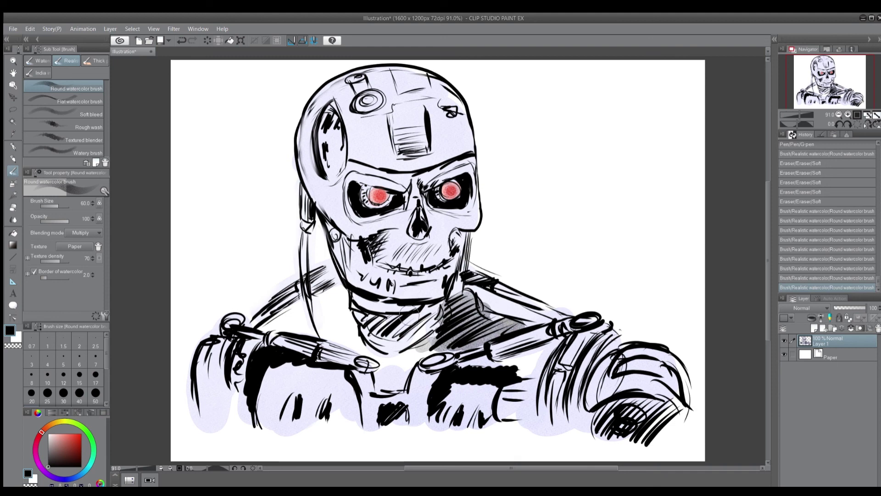
pyautogui.moveTo(413, 314); pyautogui.dragTo(441, 342)
# Add gray watercolor shadows beneath the right collarbone piston and over the hatched right upper arm
pyautogui.moveTo(505, 354)
pyautogui.mouseDown()
pyautogui.moveTo(537, 358)
pyautogui.moveTo(526, 365)
pyautogui.moveTo(545, 343)
pyautogui.mouseUp()
pyautogui.moveTo(494, 365); pyautogui.dragTo(535, 353)
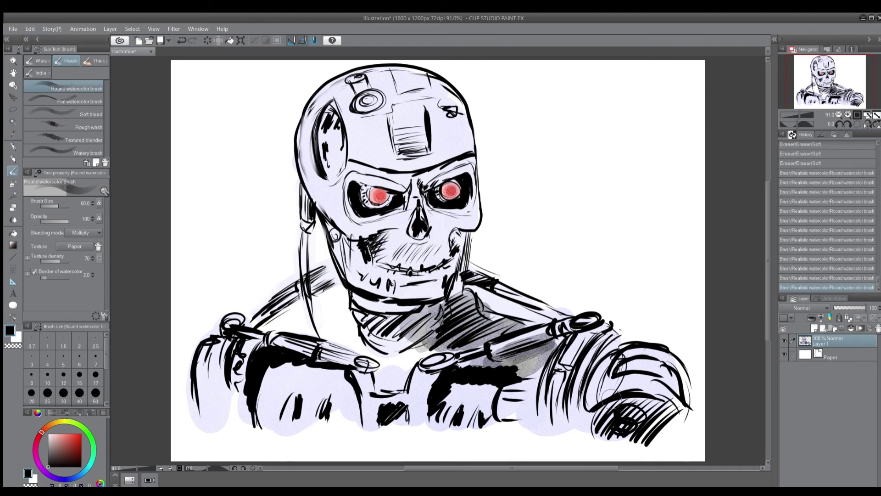
pyautogui.moveTo(628, 404)
pyautogui.mouseDown()
pyautogui.moveTo(618, 414)
pyautogui.moveTo(680, 420)
pyautogui.mouseUp()
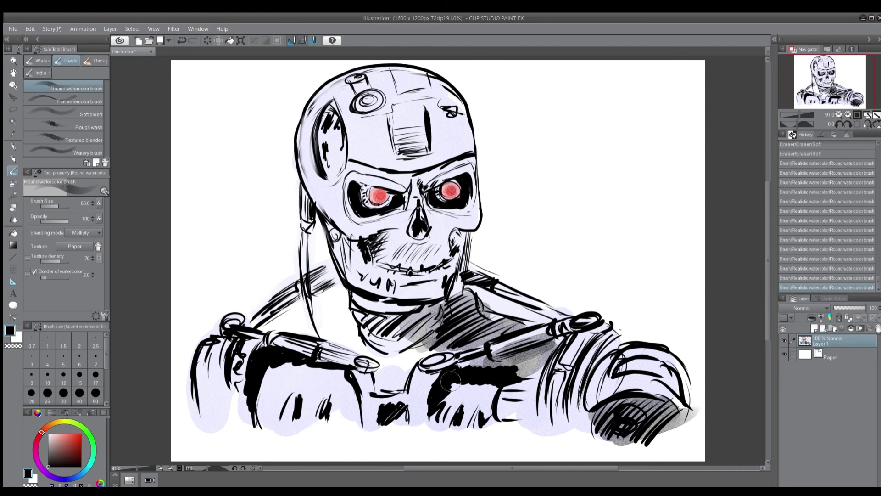